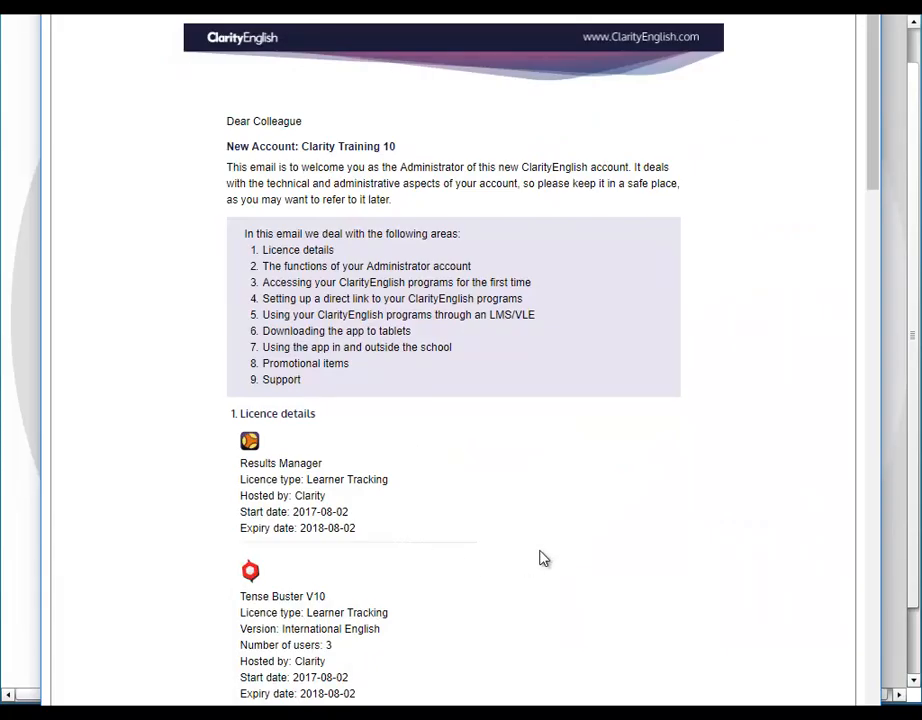
Scroll through the ClarityEnglish welcome email showing the licence and administrator login details.
scroll(540, 558, down, 6)
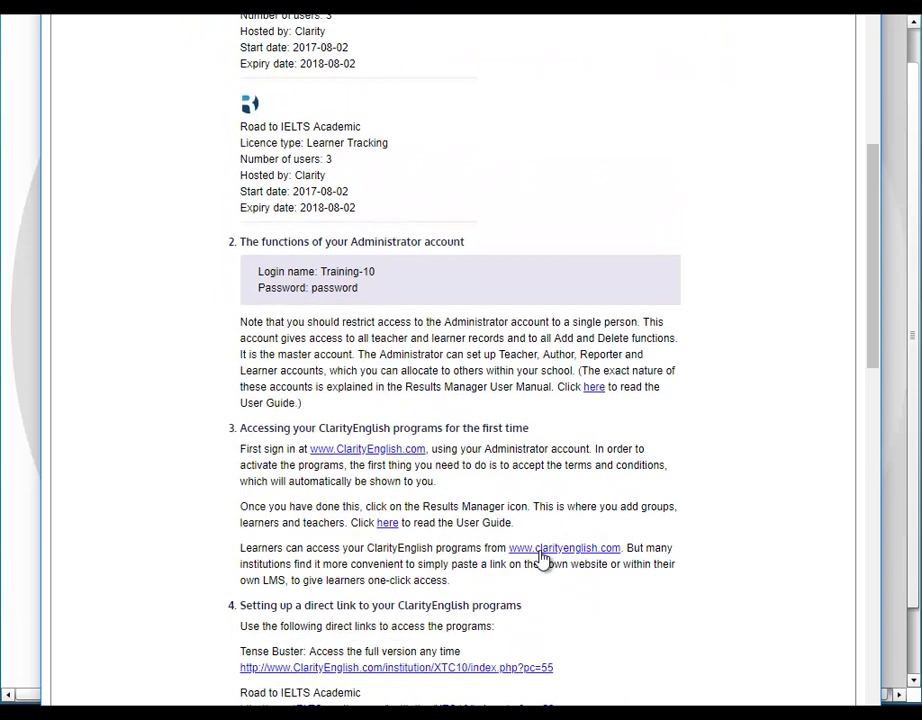
scroll(540, 558, up, 6)
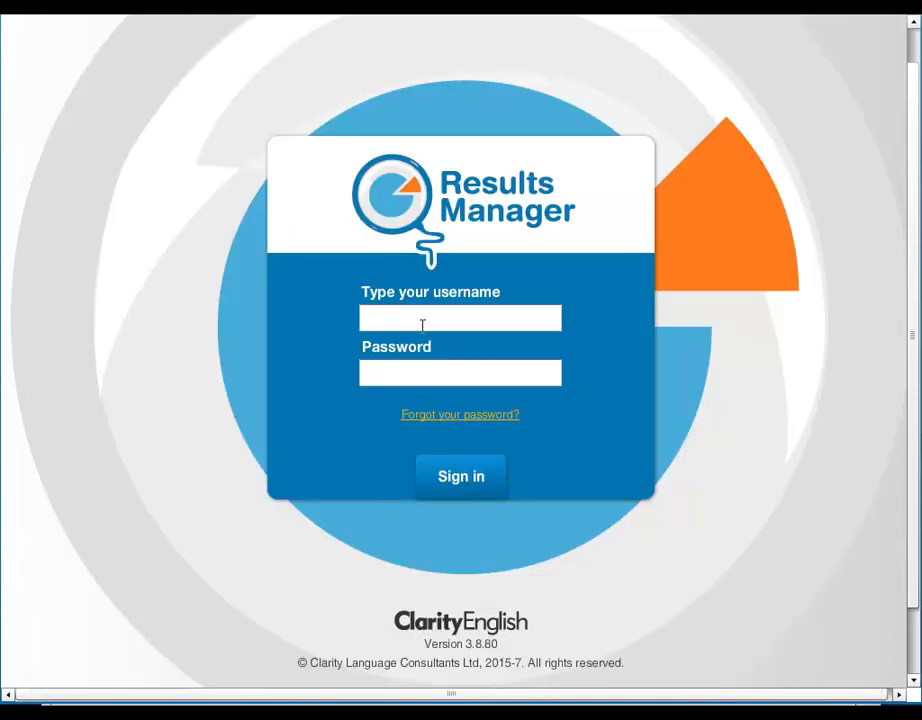
Sign in to Results Manager with the administrator username and password.
click(496, 325)
text(Tra)
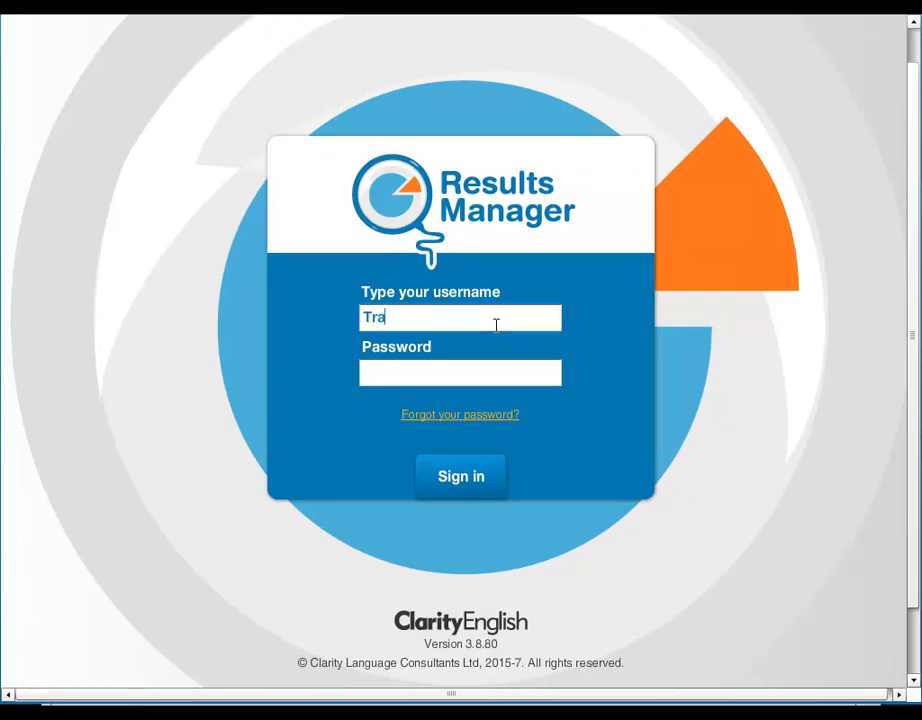
text(ining-10)
key(Tab)
text(********)
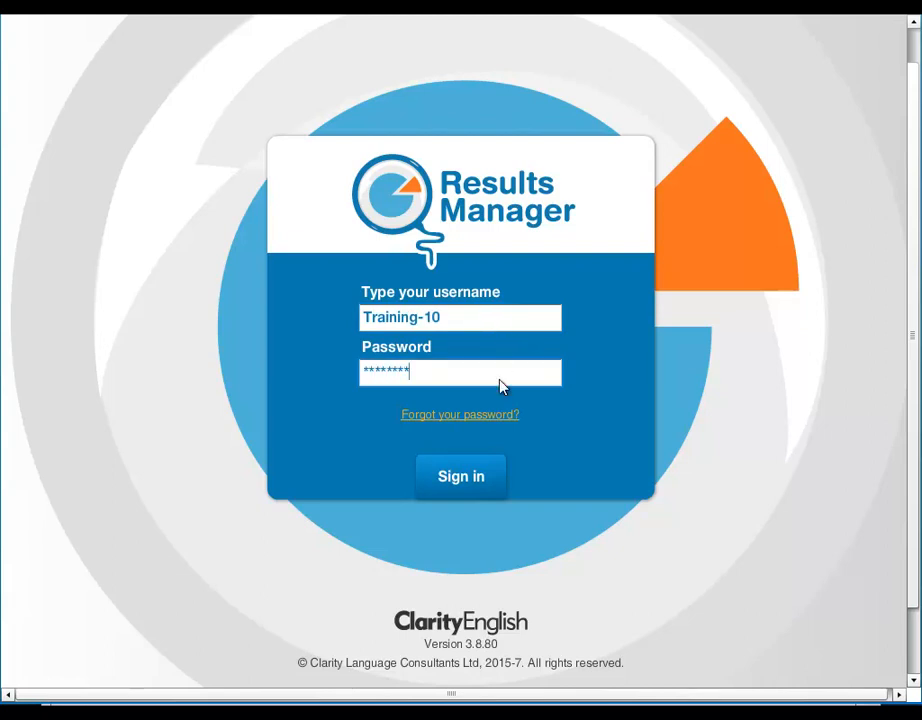
click(478, 481)
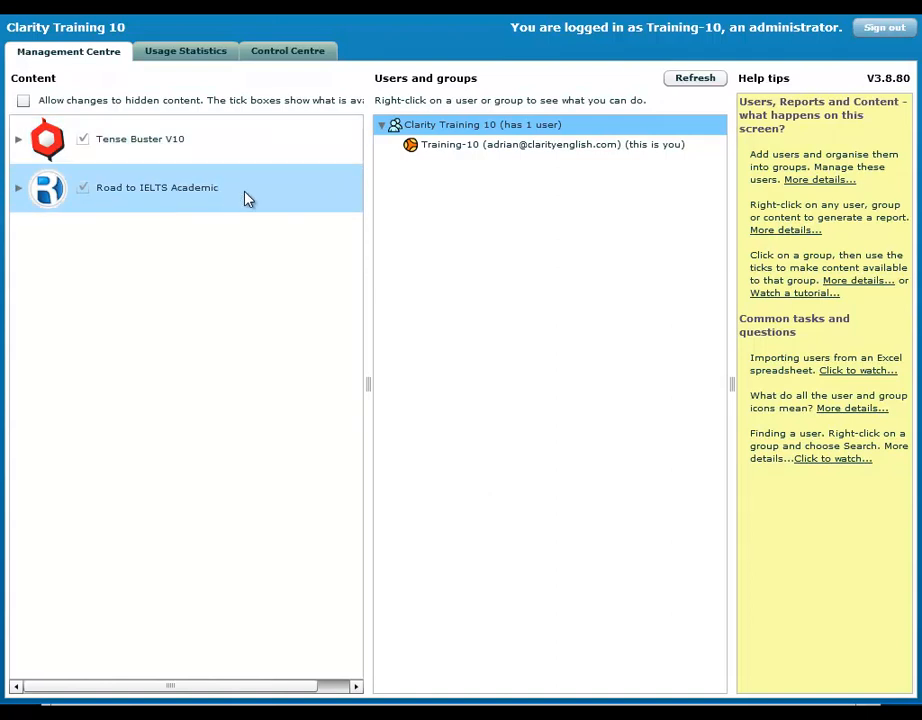
Select the Clarity Training 10 group under Users and groups.
click(514, 131)
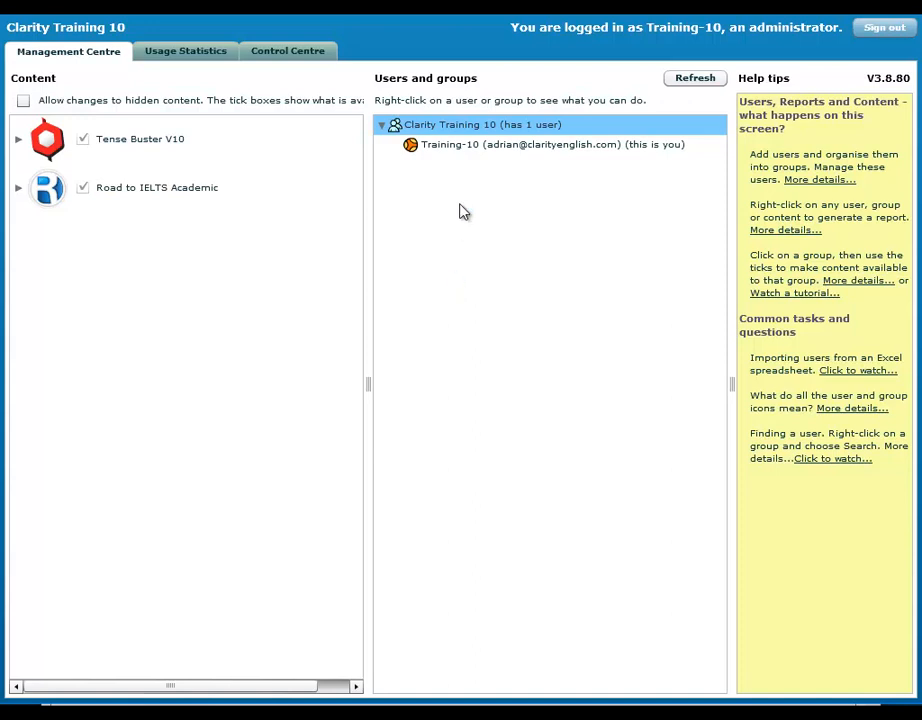
Add a learner to Clarity Training 10 with the learner's full name, e-mail and password.
right_click(472, 130)
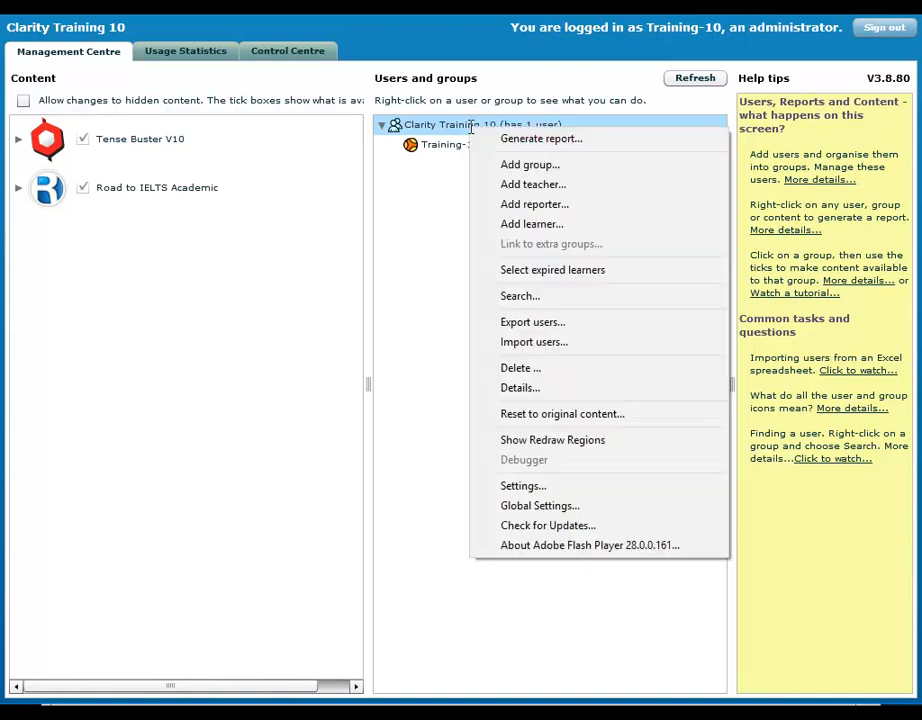
click(560, 224)
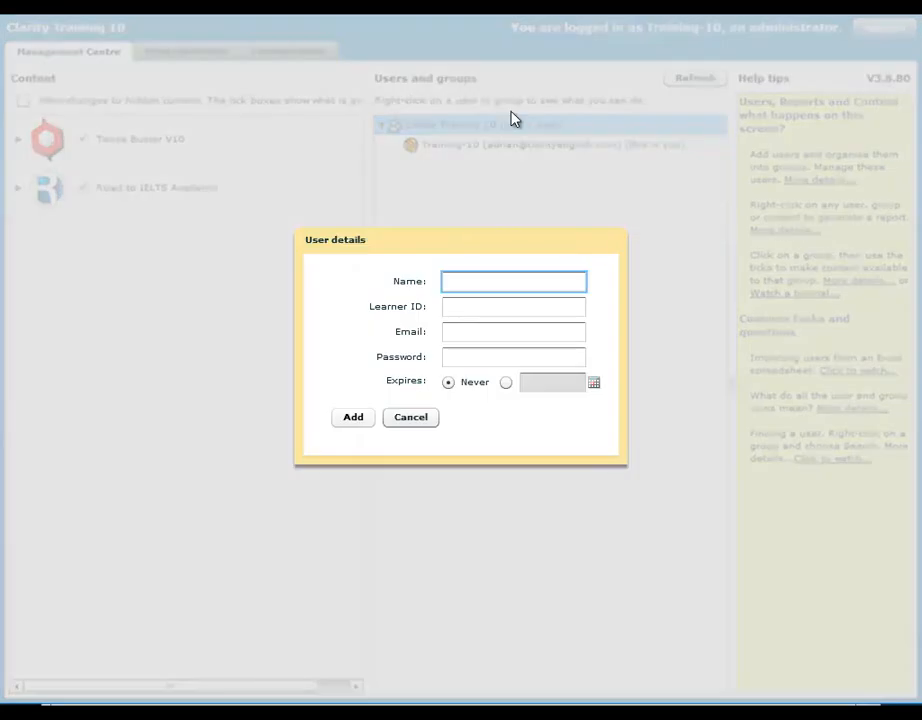
click(500, 283)
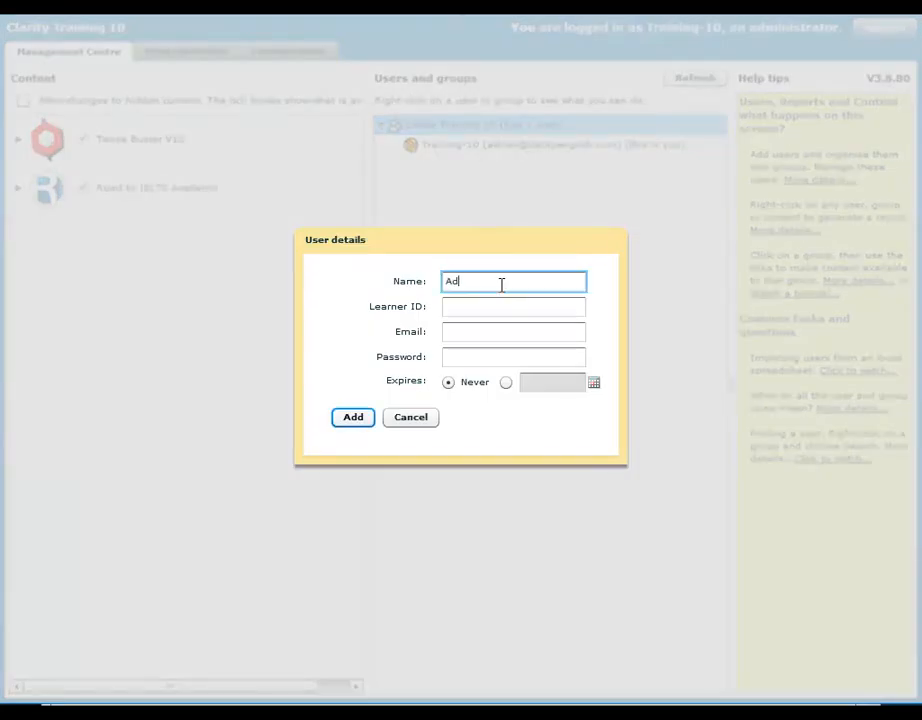
key(Tab)
key(Tab)
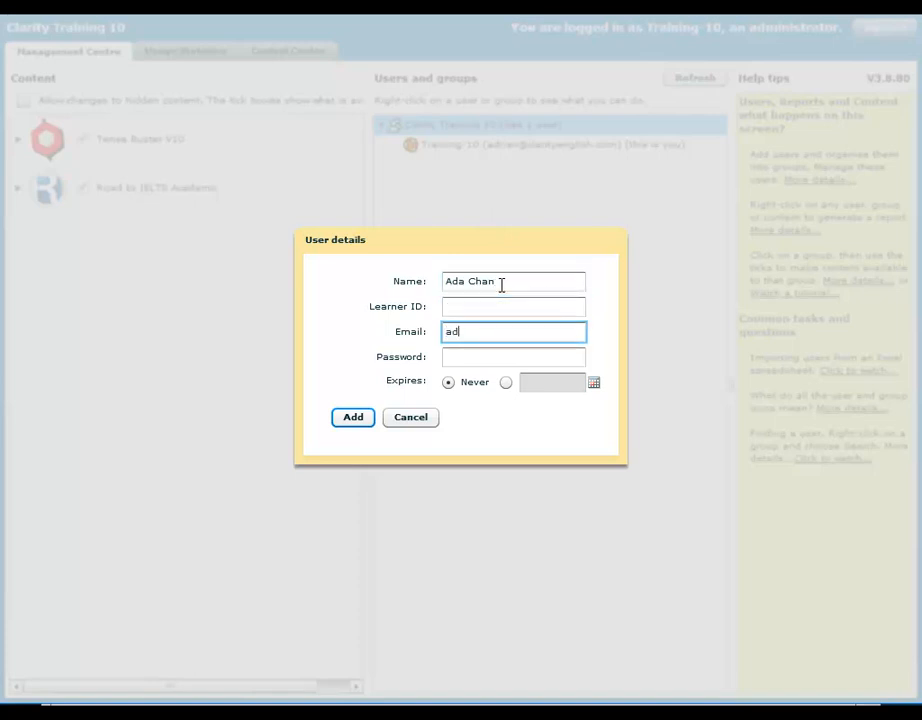
key(Tab)
text(password)
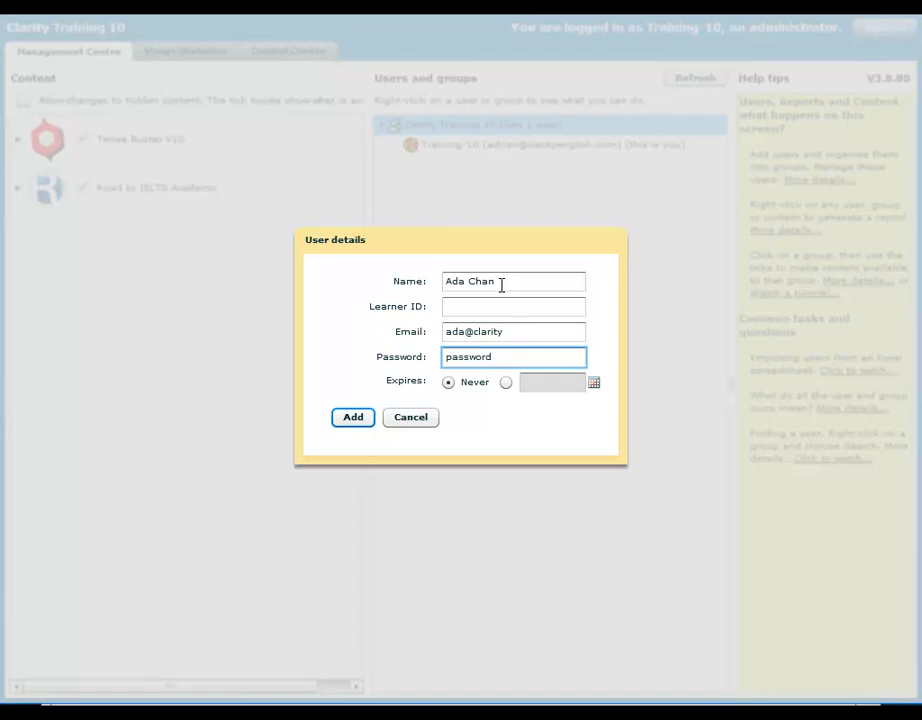
click(355, 418)
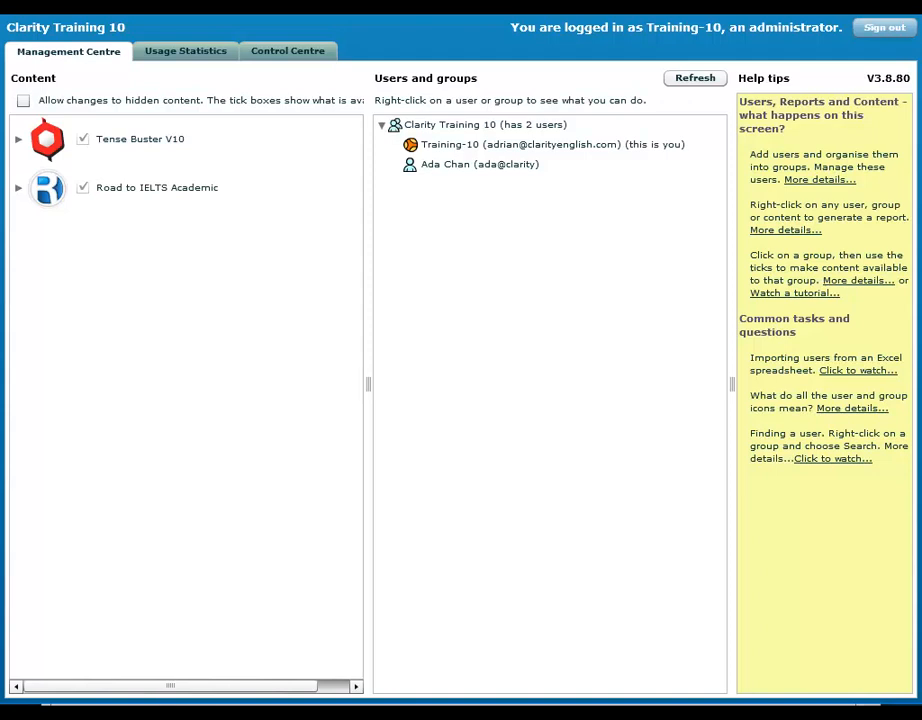
Sign in to Road to IELTS with the new learner's name and password and open Writing.
mouse_move(383, 712)
click(383, 688)
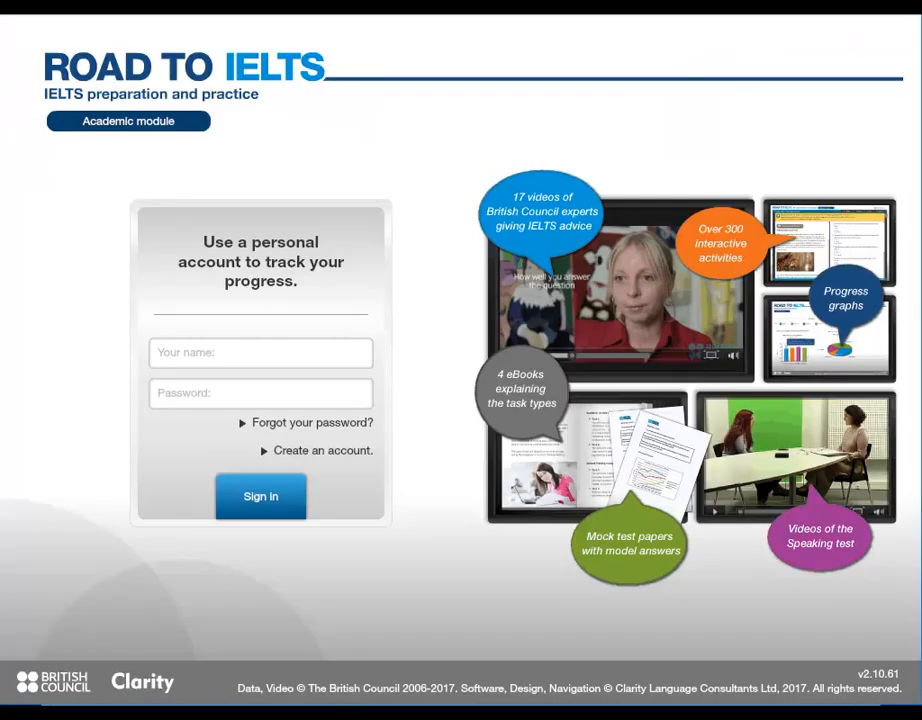
click(297, 360)
key(Tab)
text(********)
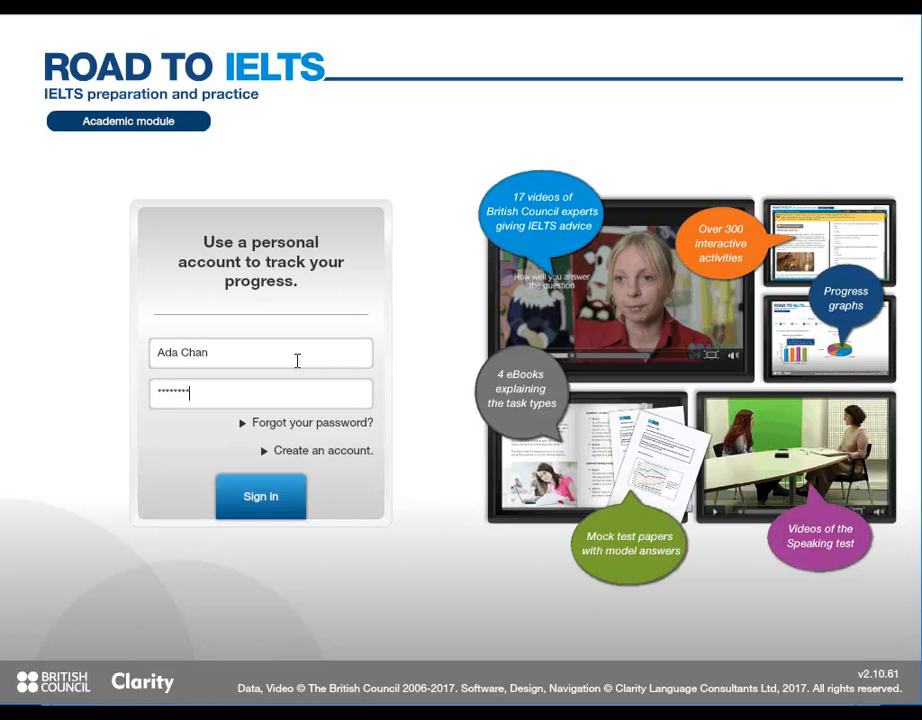
click(276, 497)
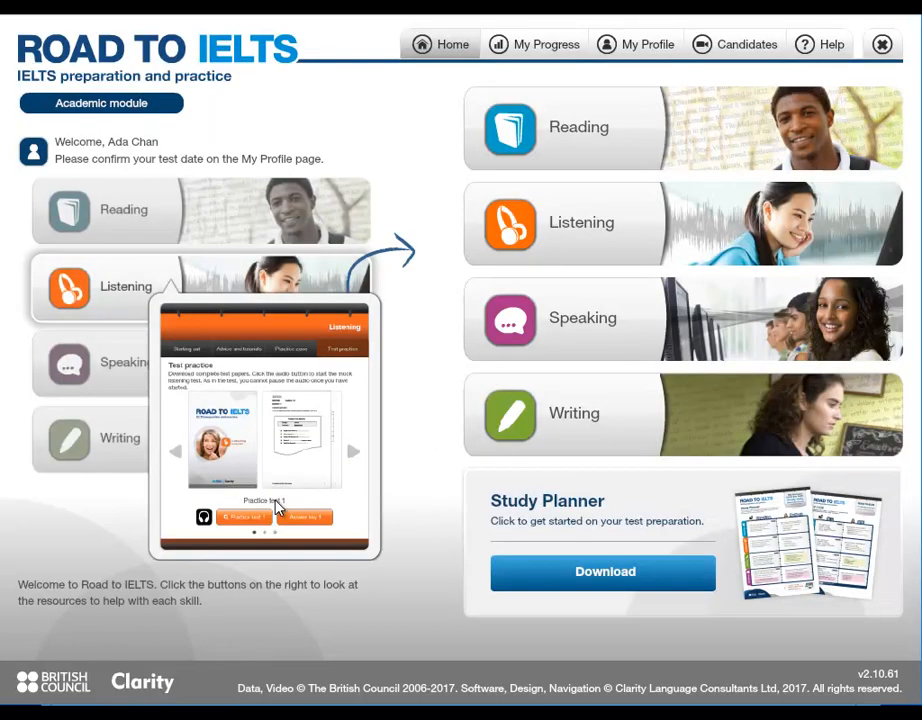
click(553, 439)
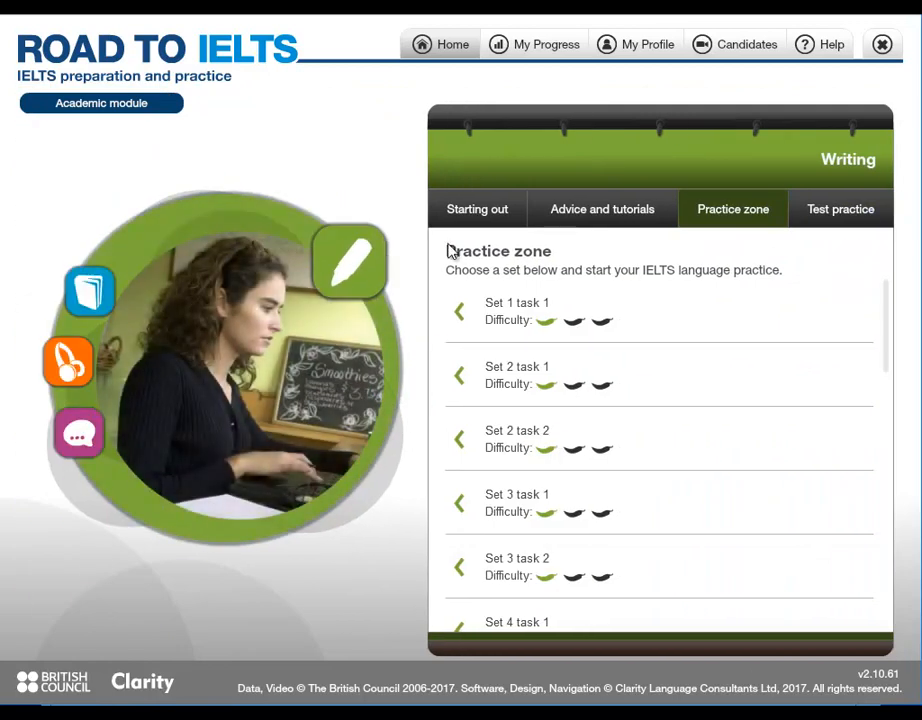
Play the Writing key facts video from Starting out, then pause it.
click(470, 214)
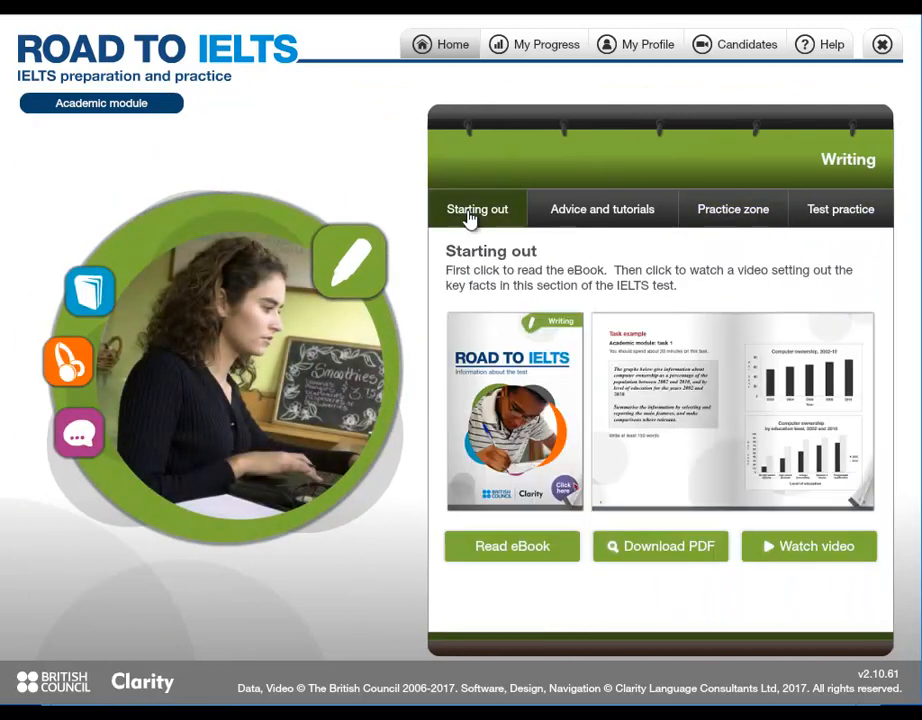
click(790, 547)
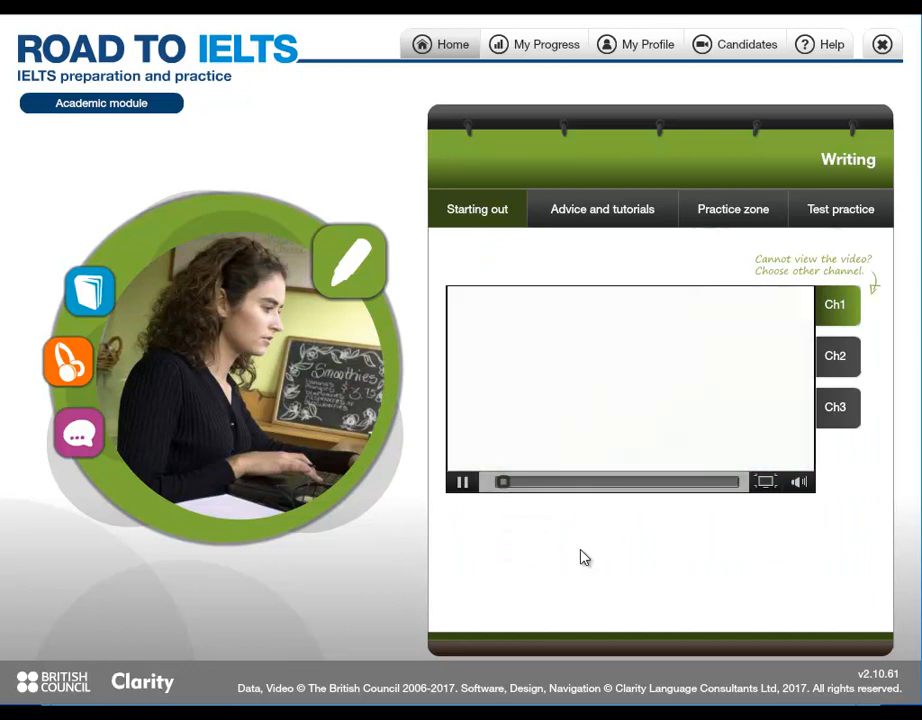
click(463, 483)
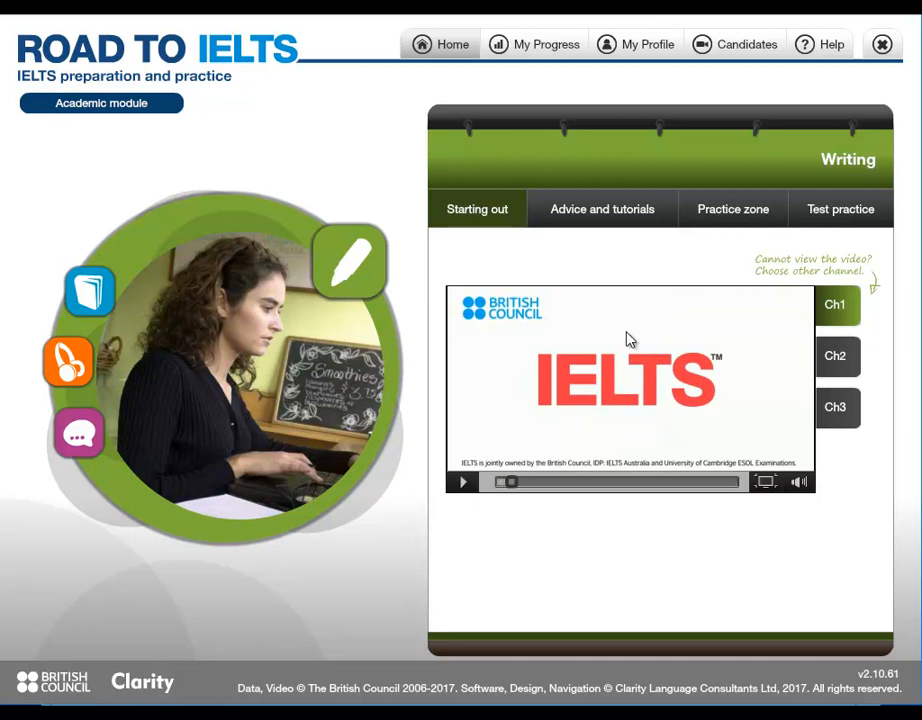
Open the Introduction lesson of Writing Practice zone Set 1 task 1.
click(743, 212)
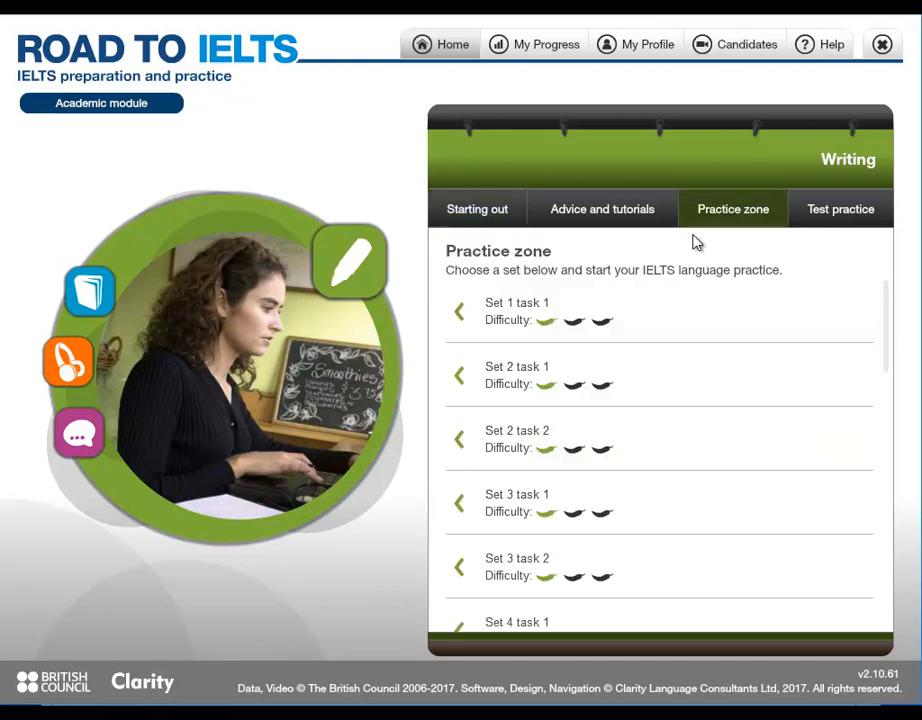
click(528, 308)
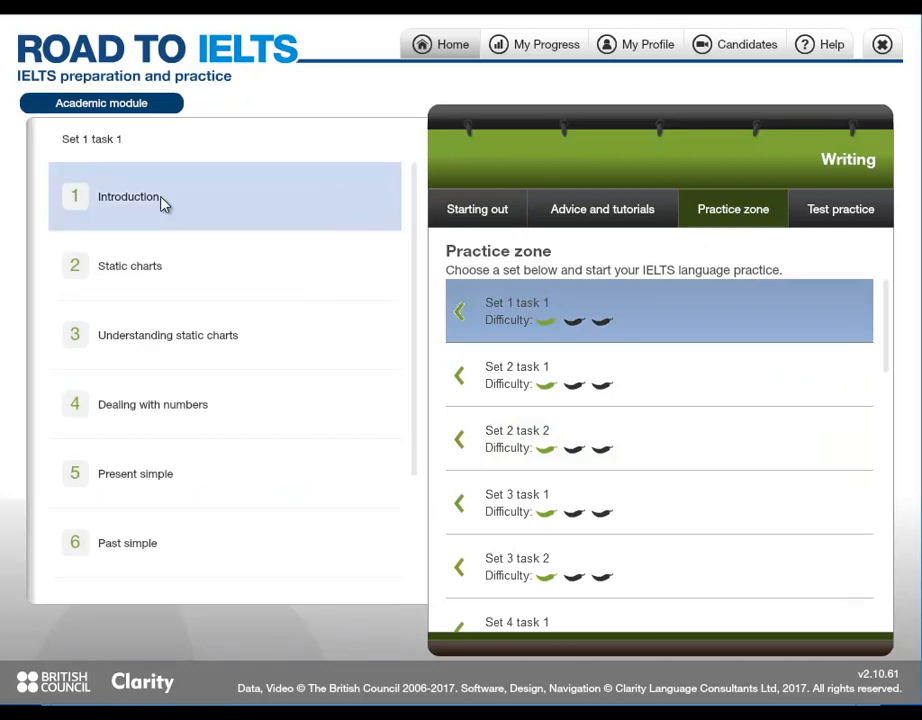
click(164, 200)
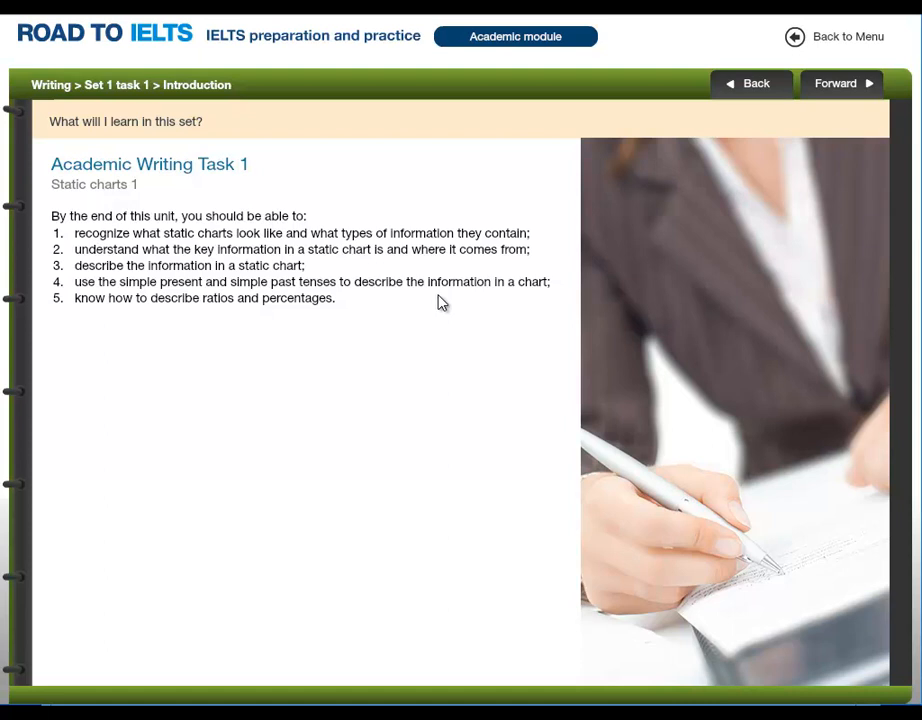
Fill the Static charts gaps with '12 to 17' and 'girls', mark it, and view the answers.
click(855, 84)
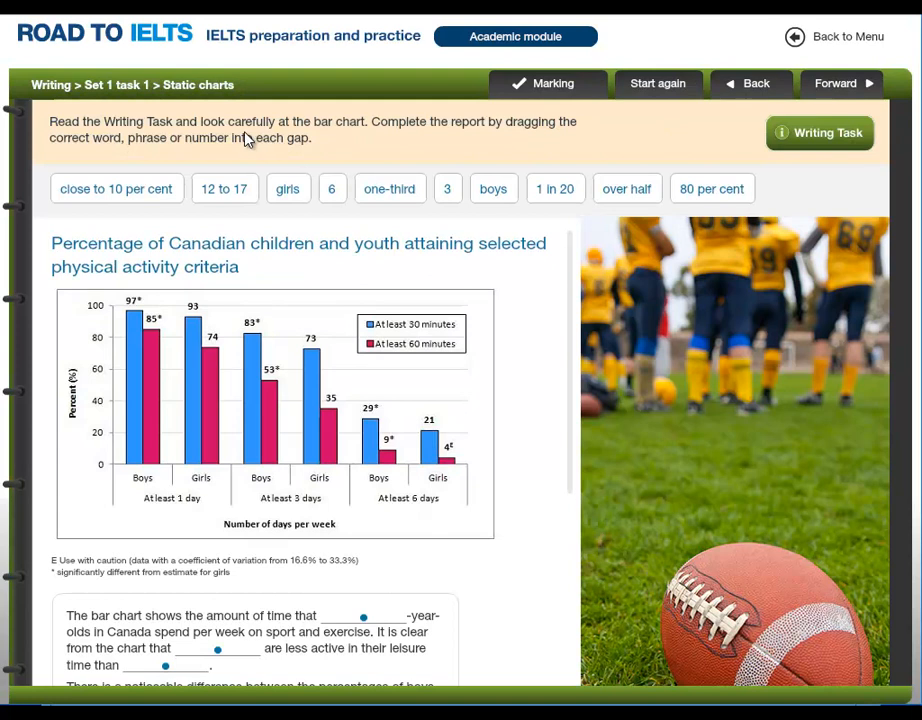
drag(214, 190, 352, 617)
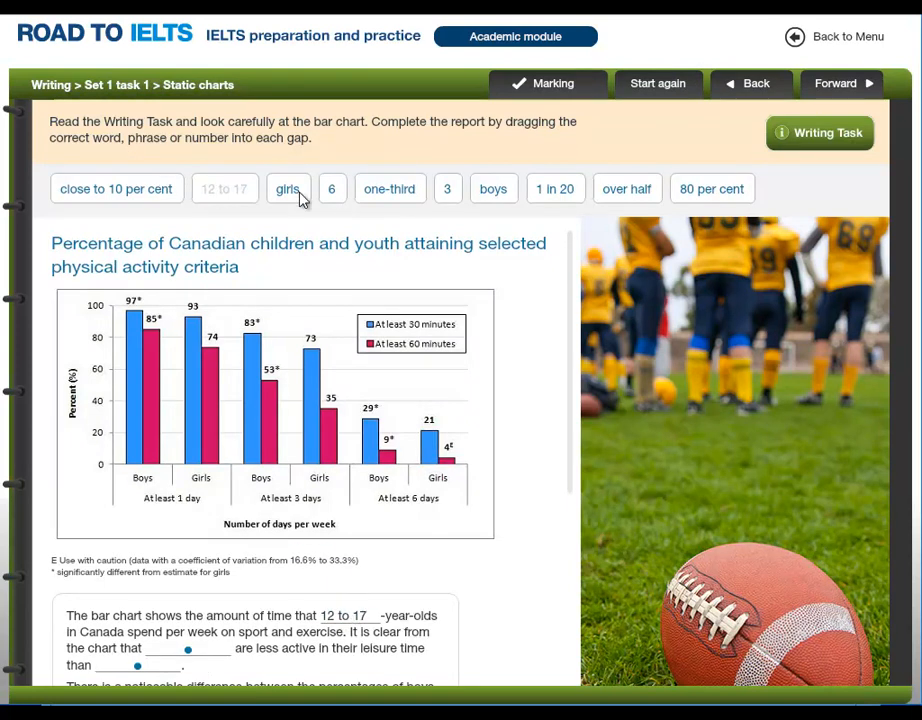
drag(290, 190, 190, 652)
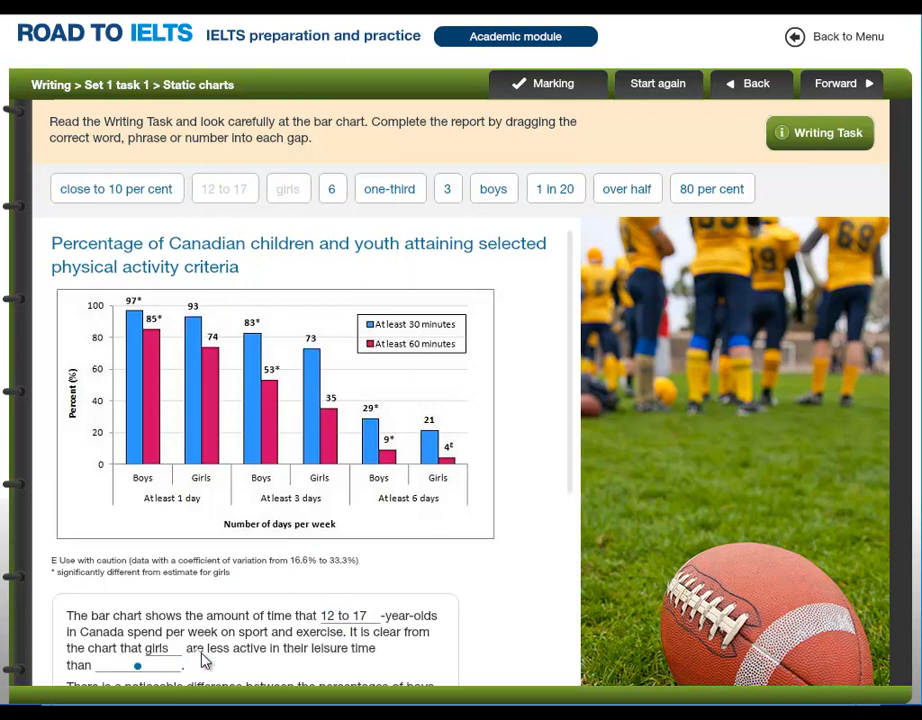
click(558, 86)
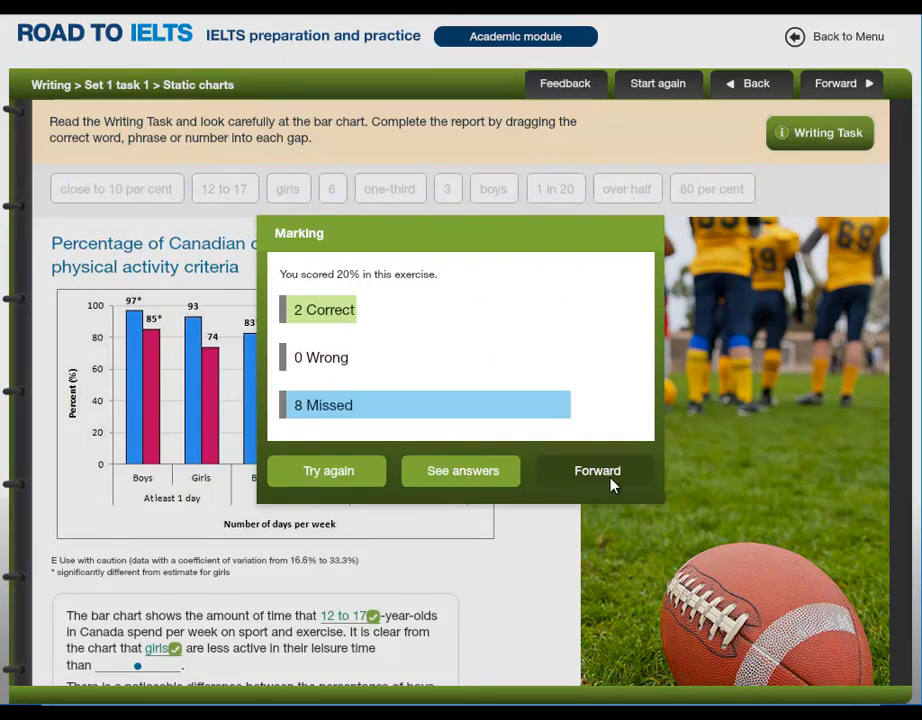
click(498, 472)
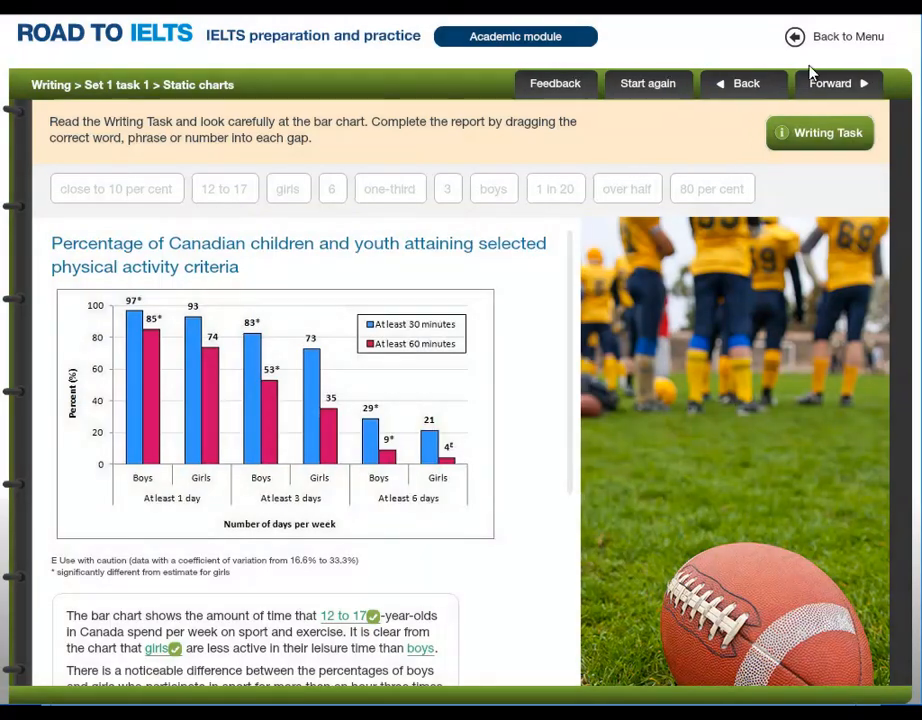
click(829, 37)
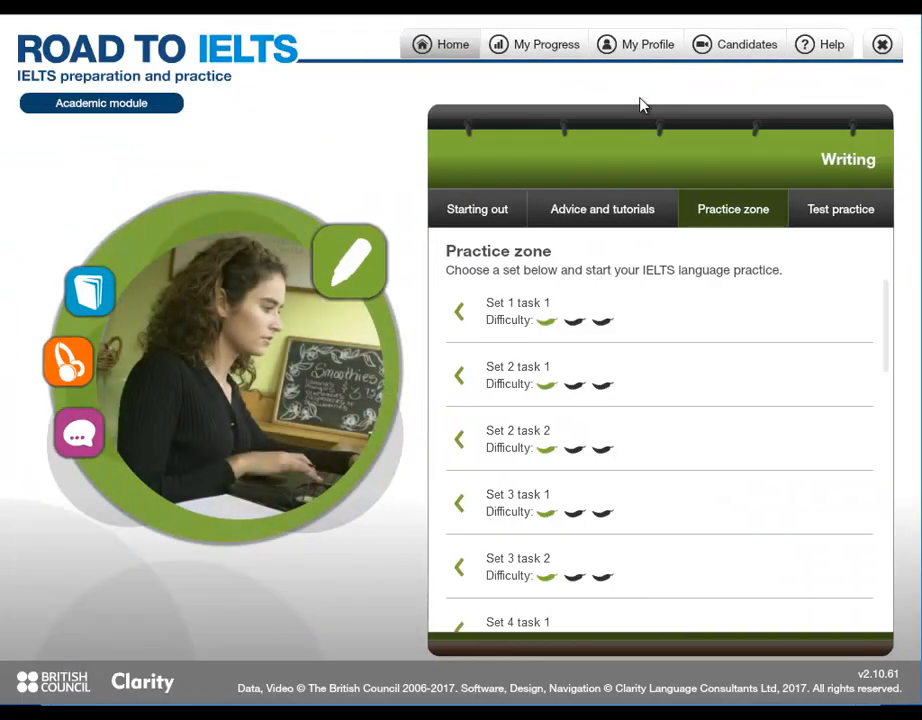
Exit Road to IELTS and bring up the new learner's actions in Results Manager.
click(882, 44)
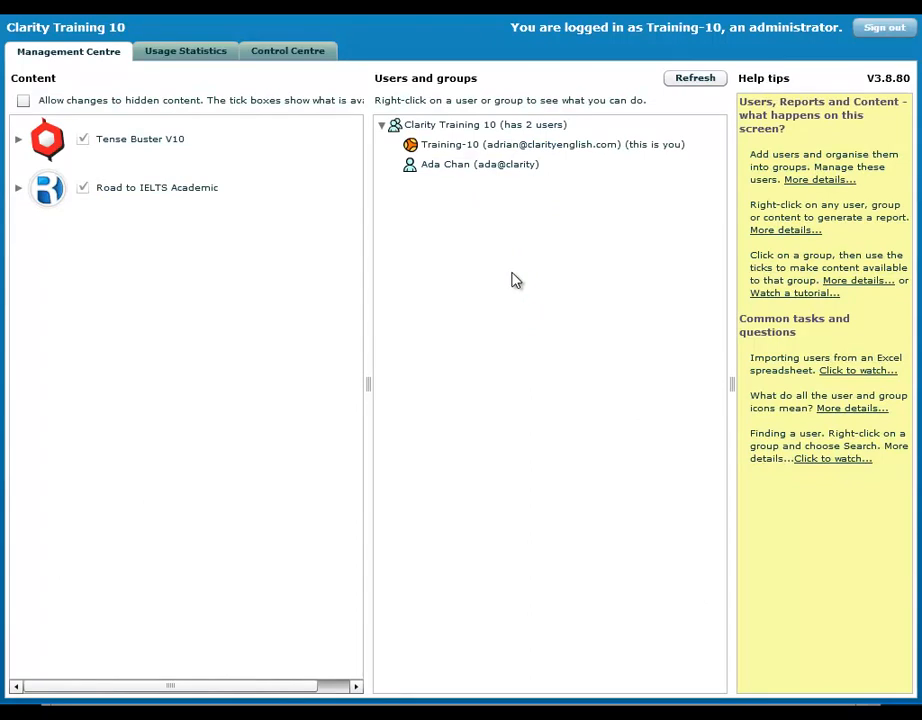
right_click(489, 176)
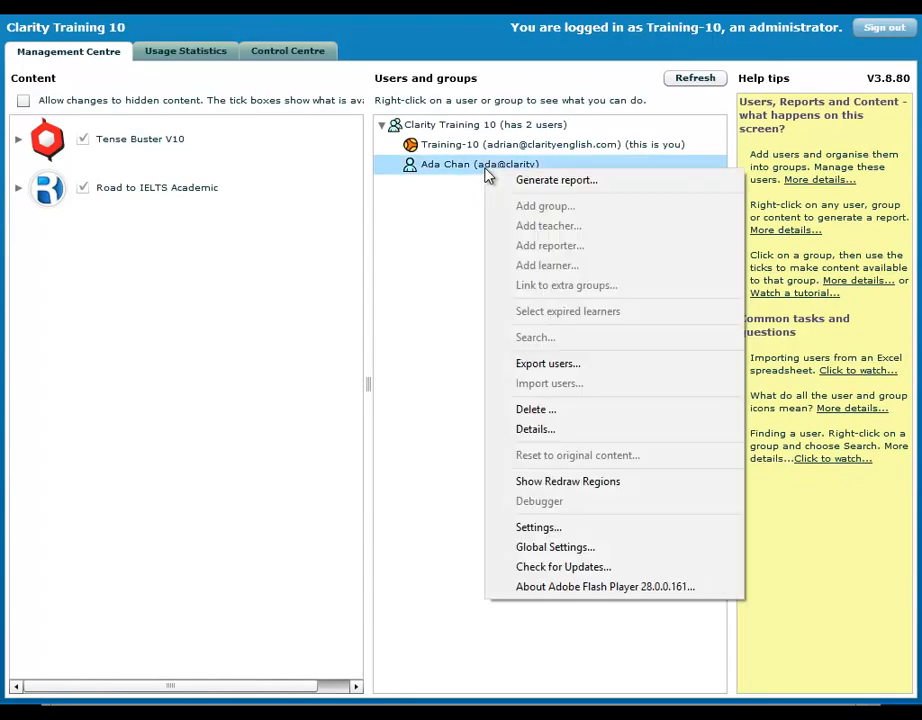
Run an interactive summary report for the learner on Tense Buster V10 and Road to IELTS Academic.
click(556, 180)
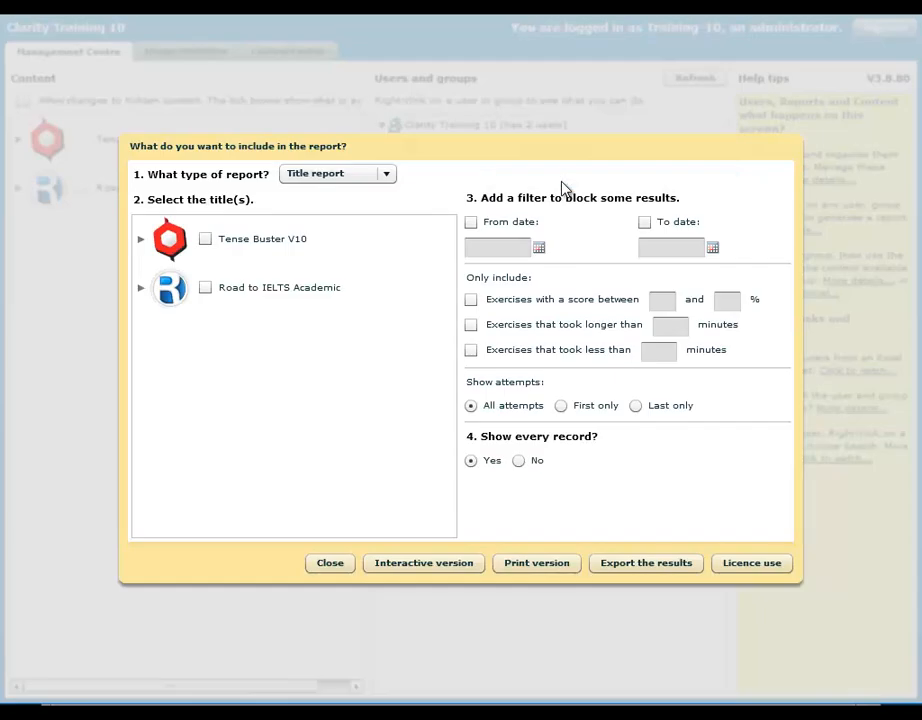
click(206, 242)
click(206, 289)
click(432, 565)
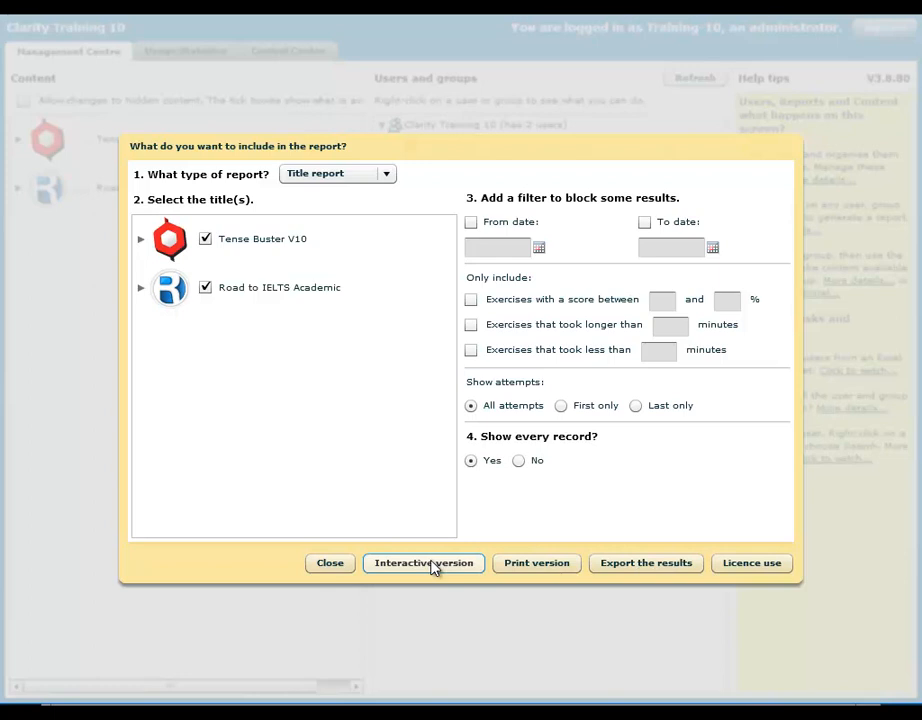
click(519, 461)
click(443, 565)
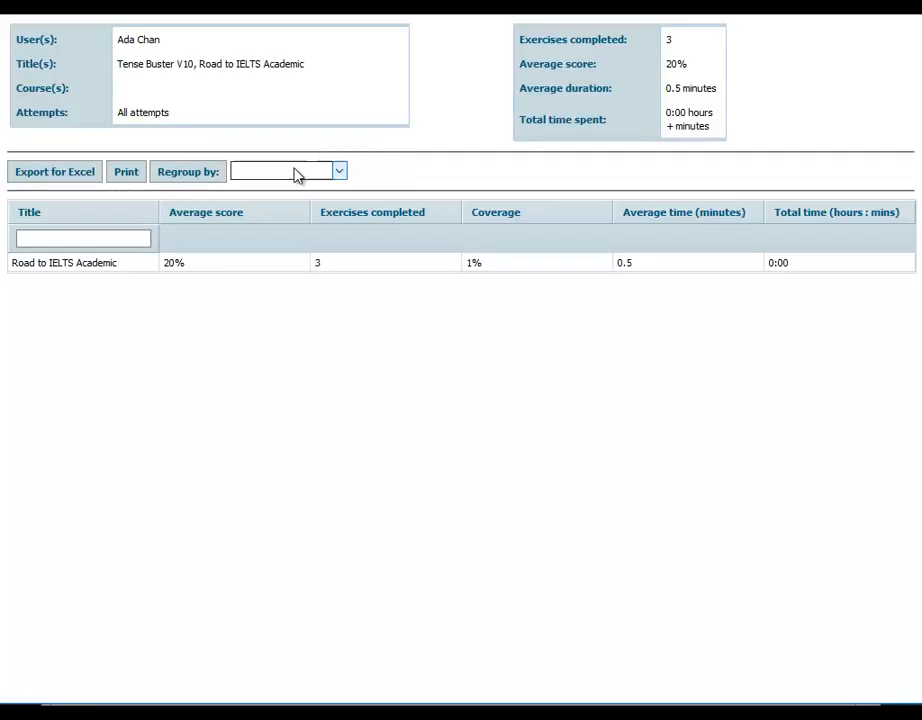
click(88, 267)
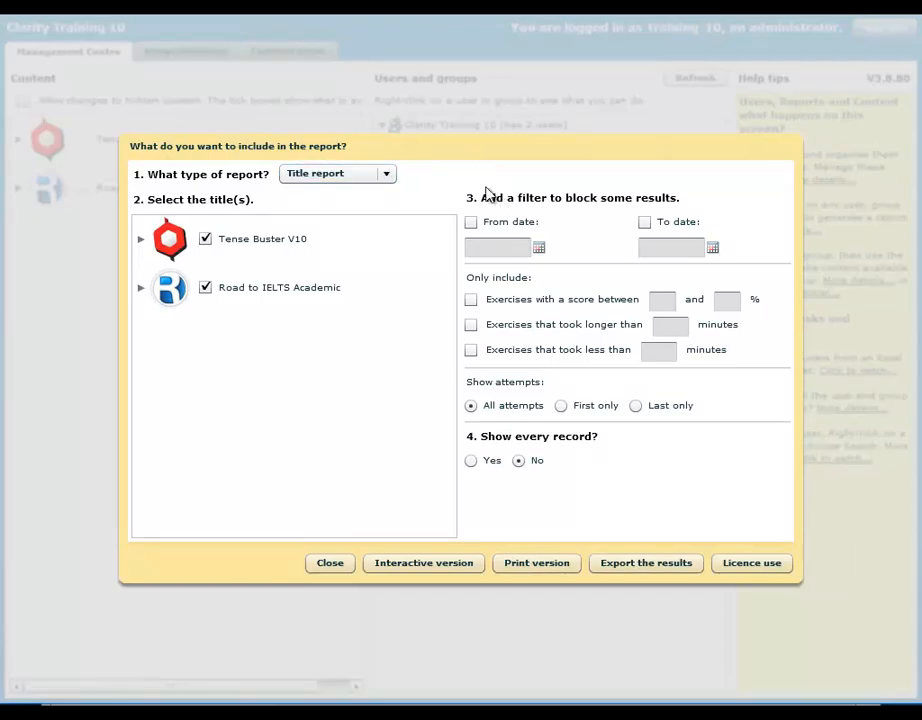
Show every Road to IELTS Academic record in an interactive report, then close it.
click(205, 239)
click(473, 463)
click(442, 563)
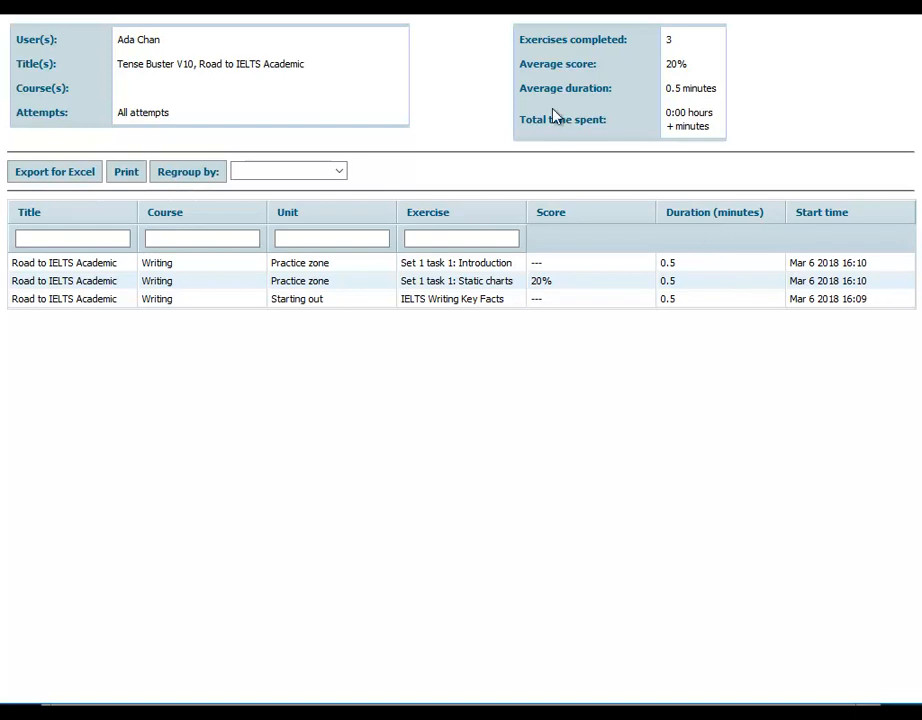
key(alt+F4)
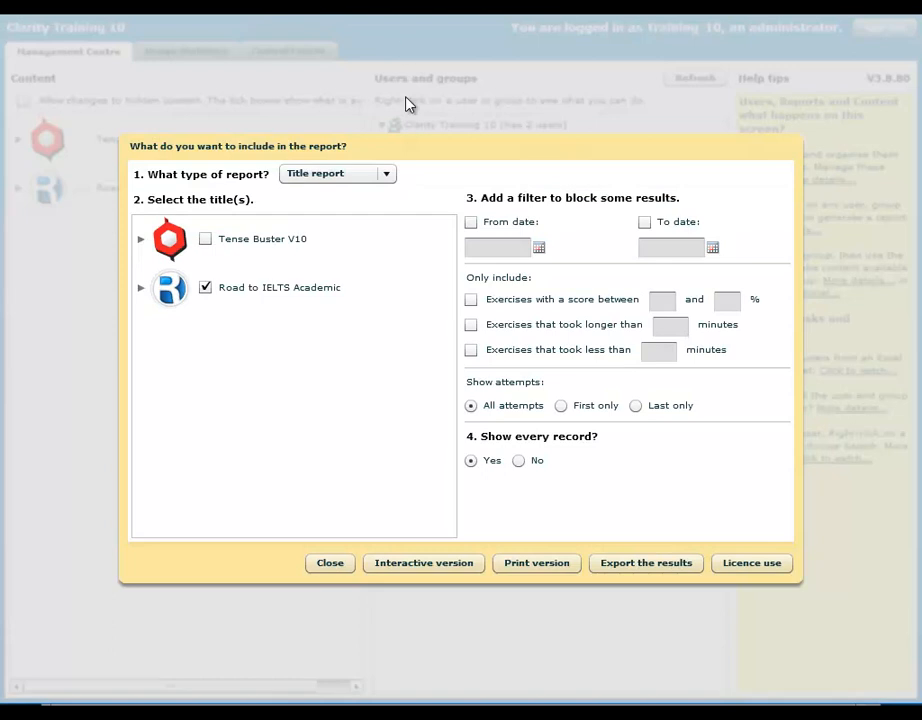
Close the report settings dialog to get back to the Management Centre's group tree.
click(340, 565)
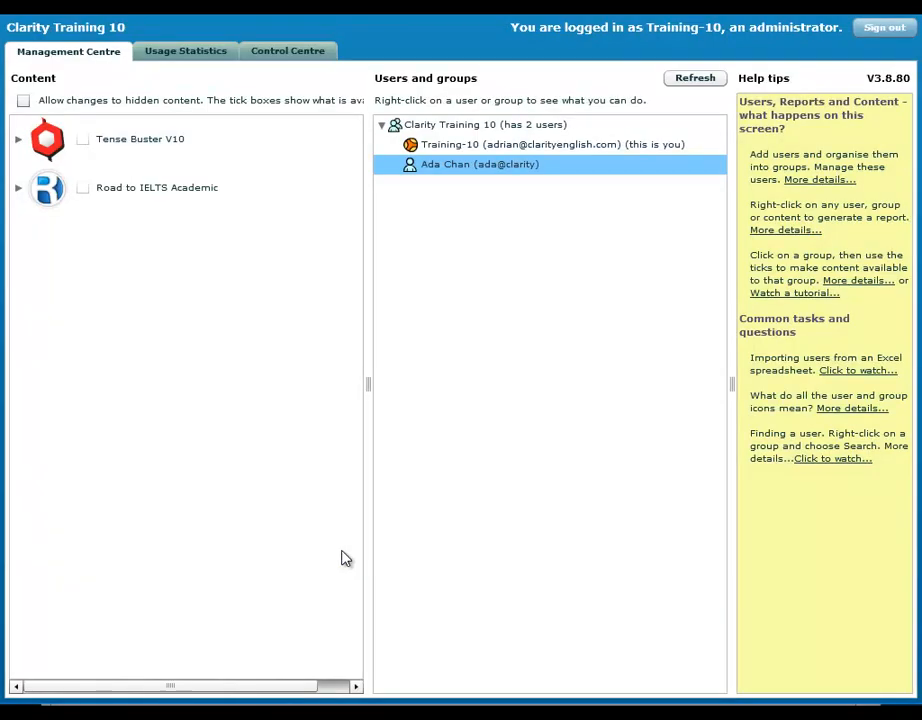
right_click(475, 166)
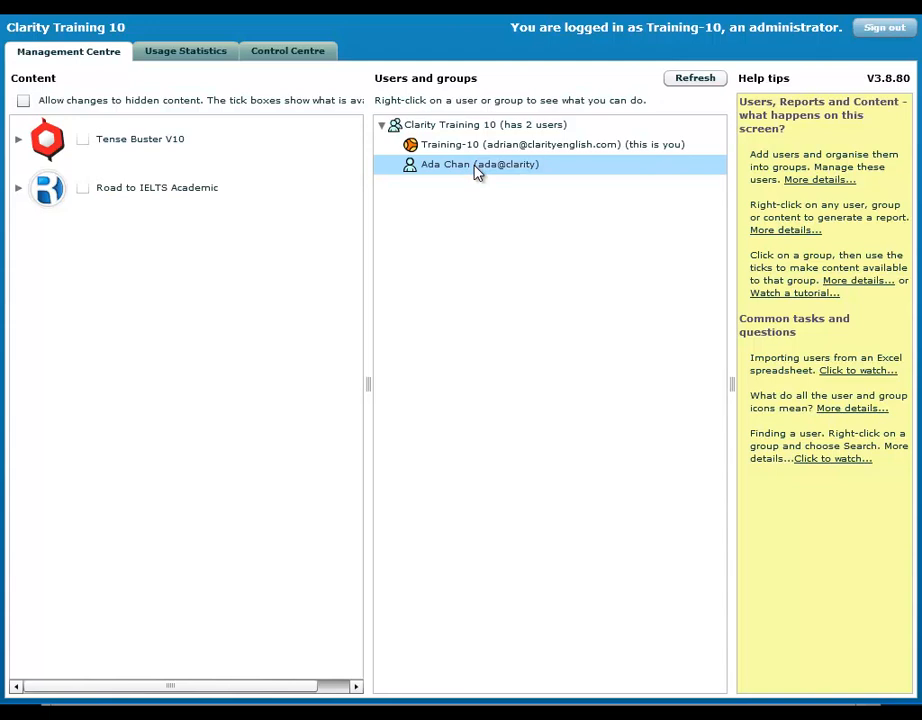
right_click(476, 172)
Copy the header and five SMC learner rows (B150:E155) from the Excel workbook.
key(alt+Tab)
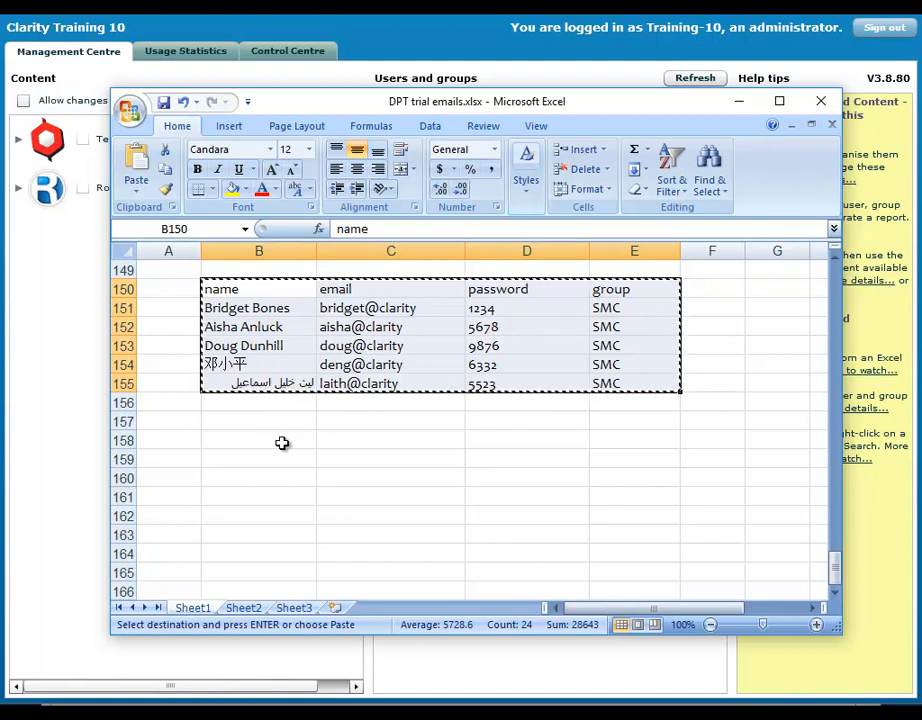
click(282, 443)
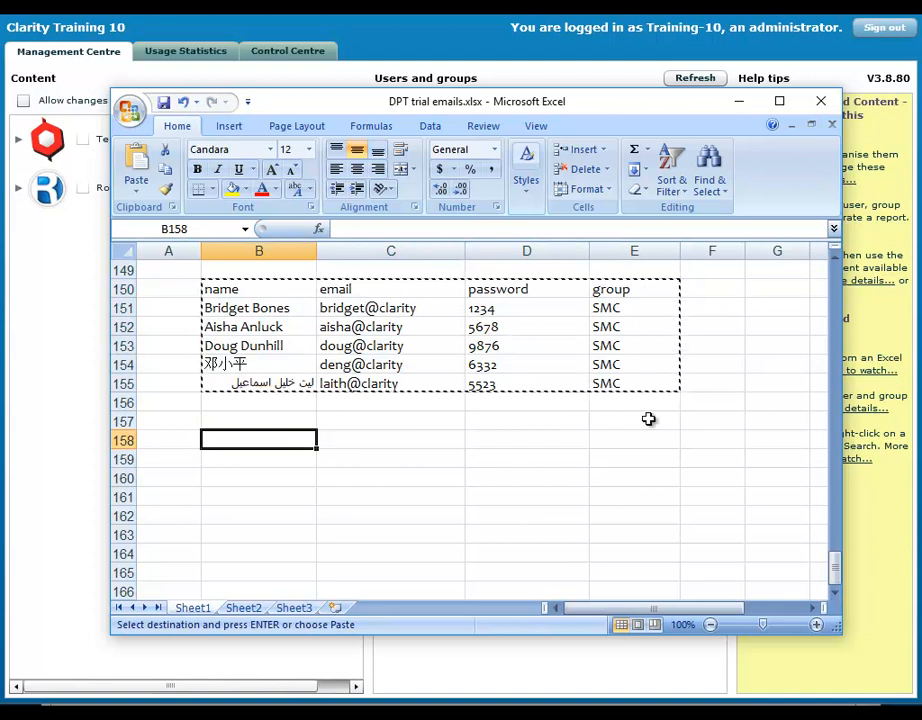
key(Escape)
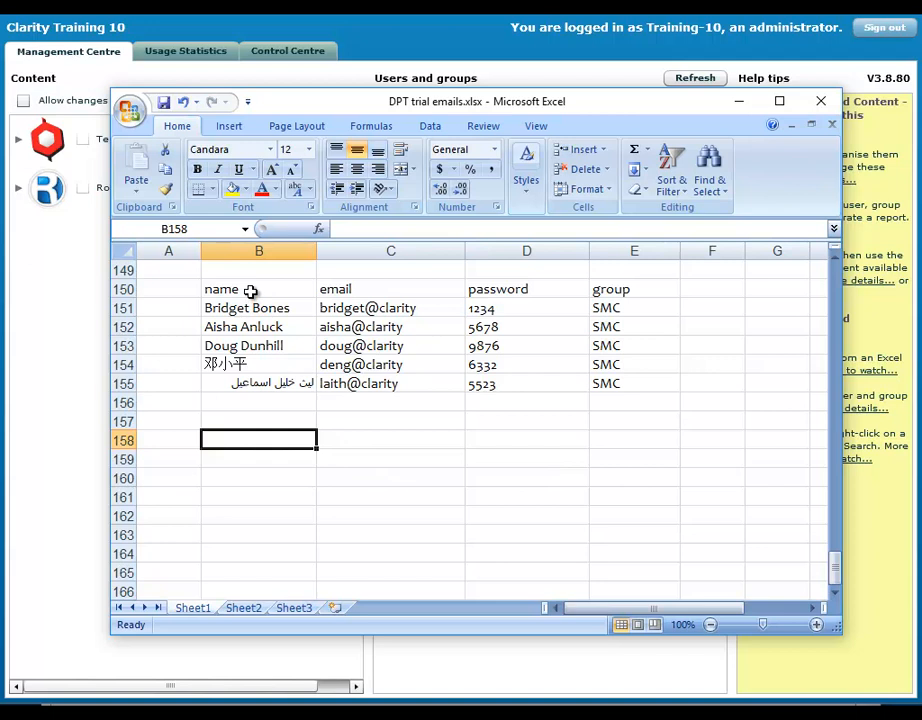
drag(250, 291, 622, 381)
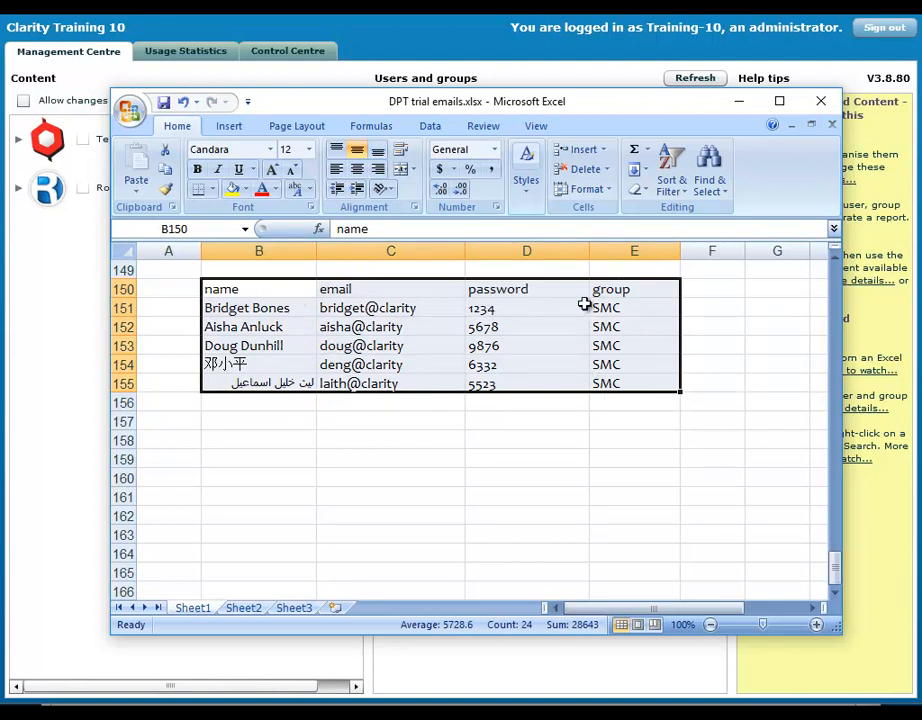
right_click(387, 337)
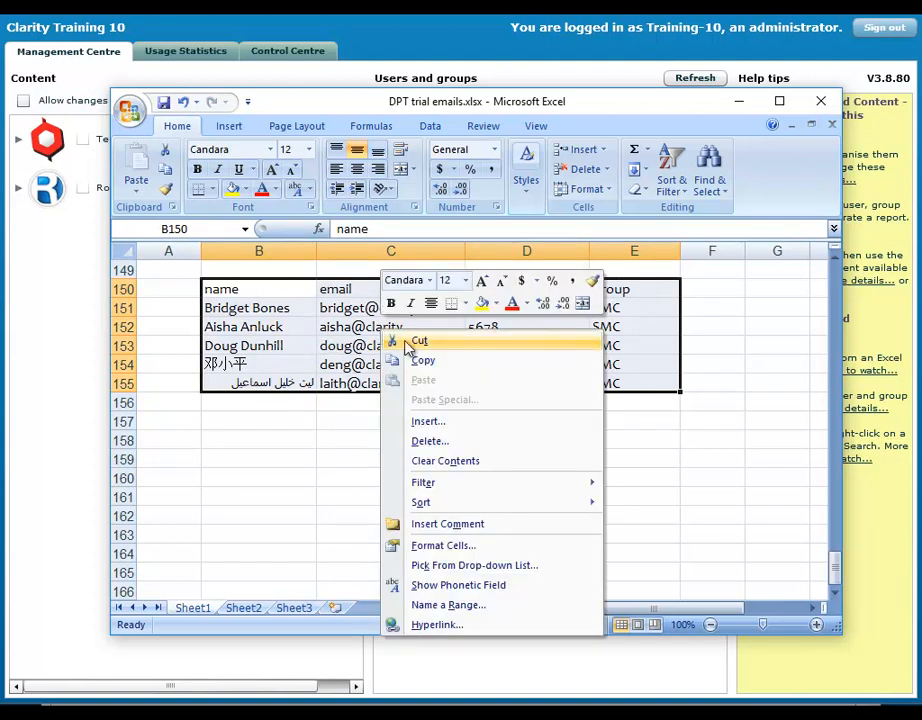
click(430, 360)
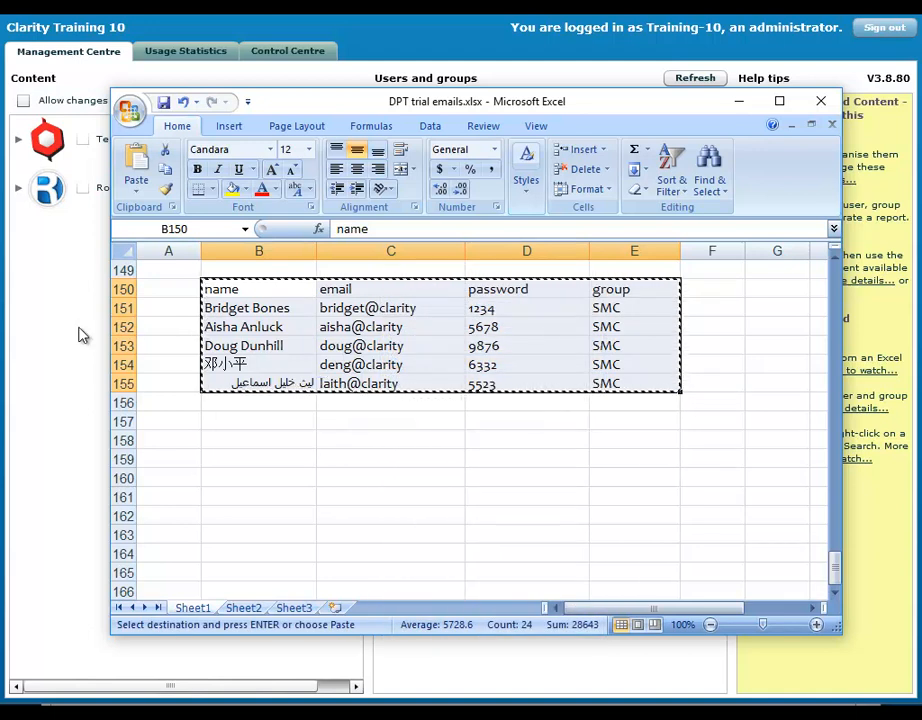
key(alt+Tab)
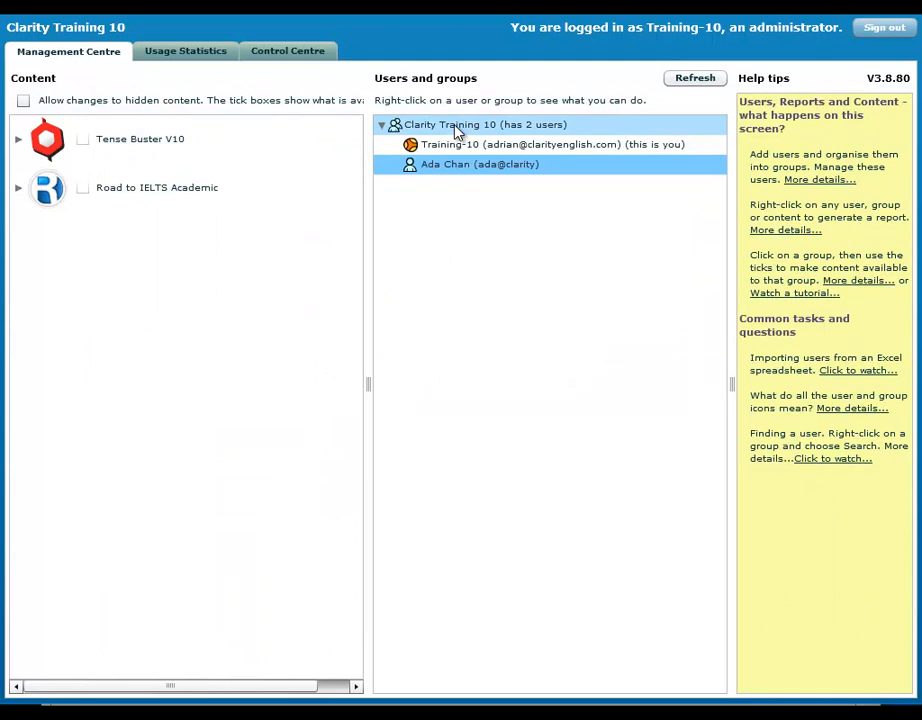
Import the pasted five learners into Clarity Training 10, creating the SMC group.
right_click(455, 128)
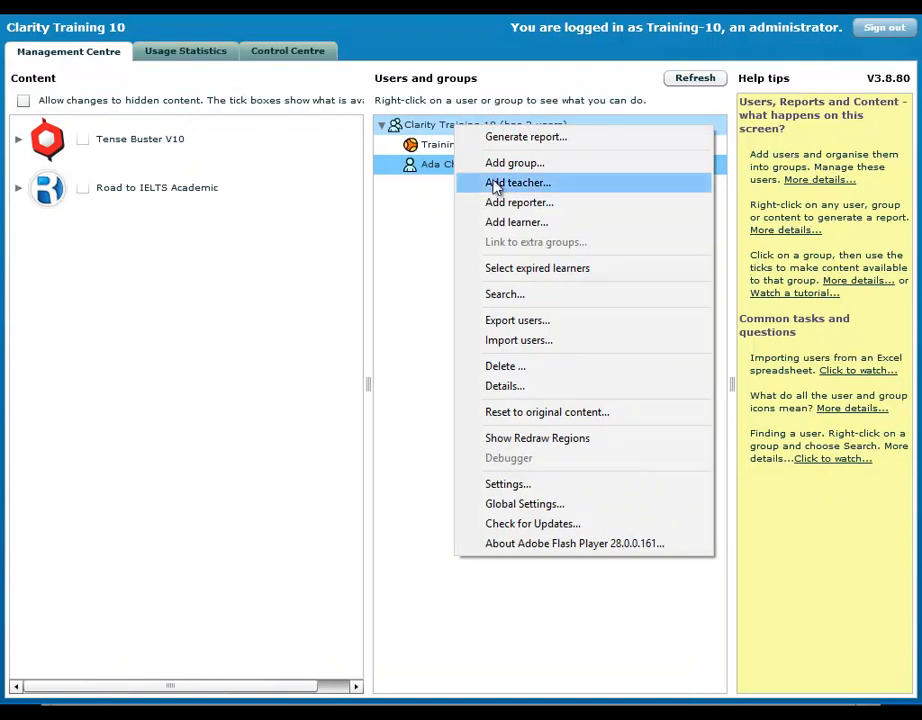
click(534, 341)
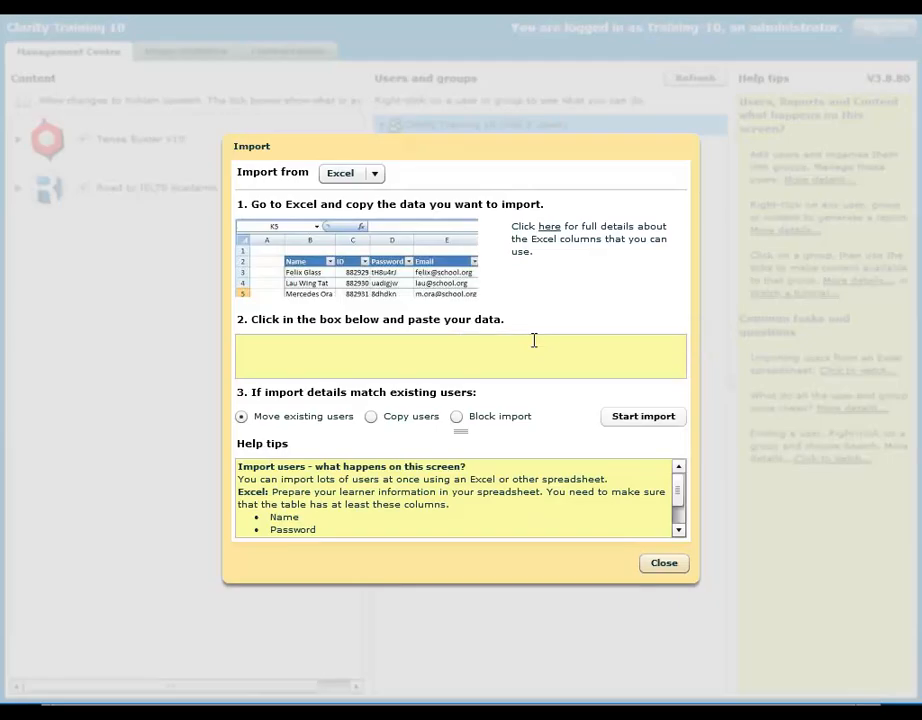
click(385, 357)
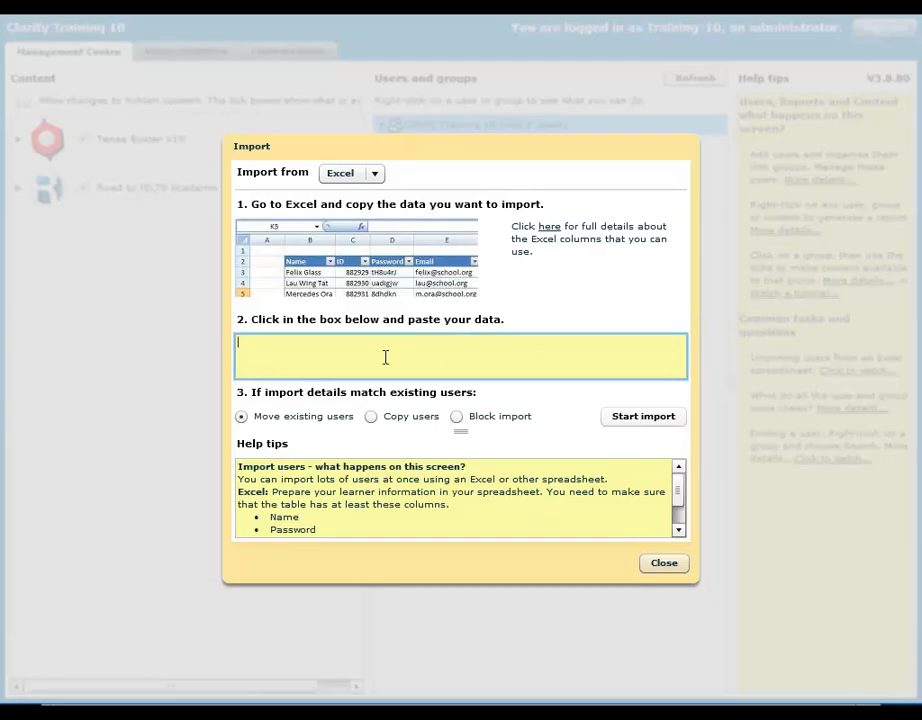
right_click(385, 357)
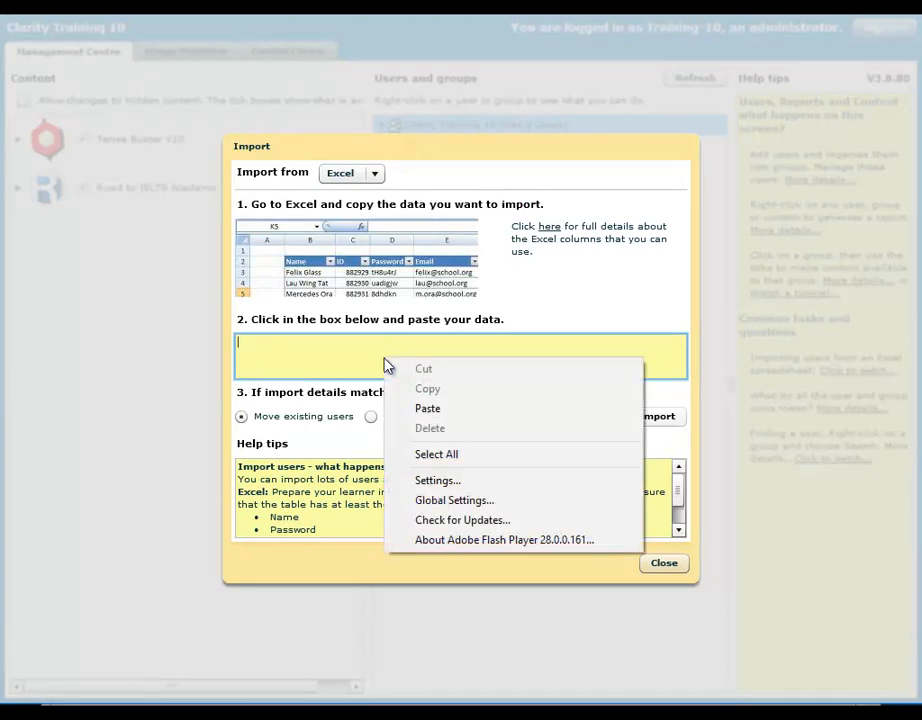
click(405, 408)
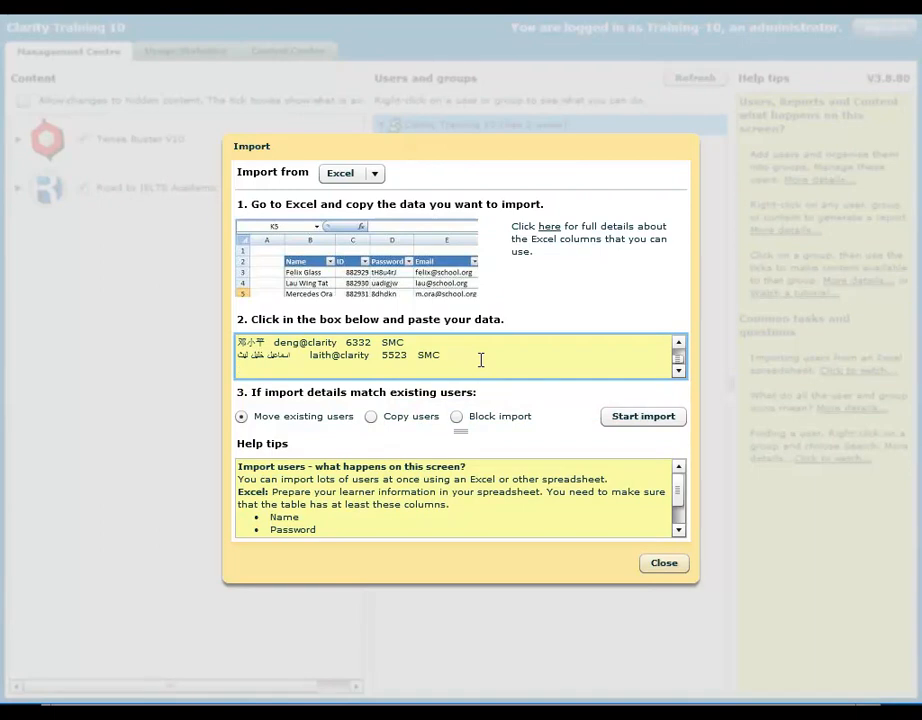
click(653, 416)
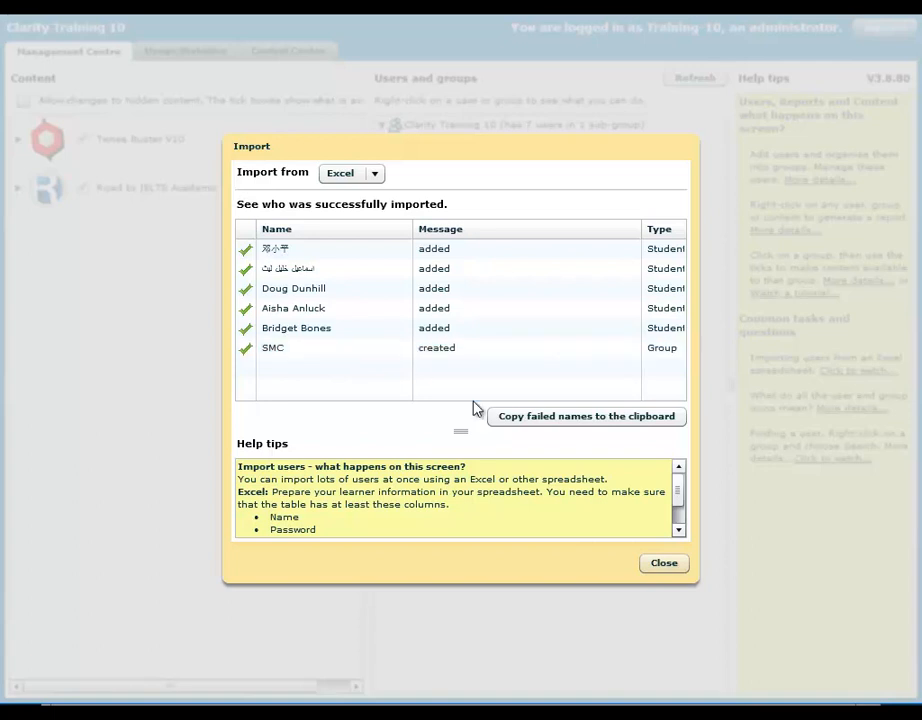
click(665, 565)
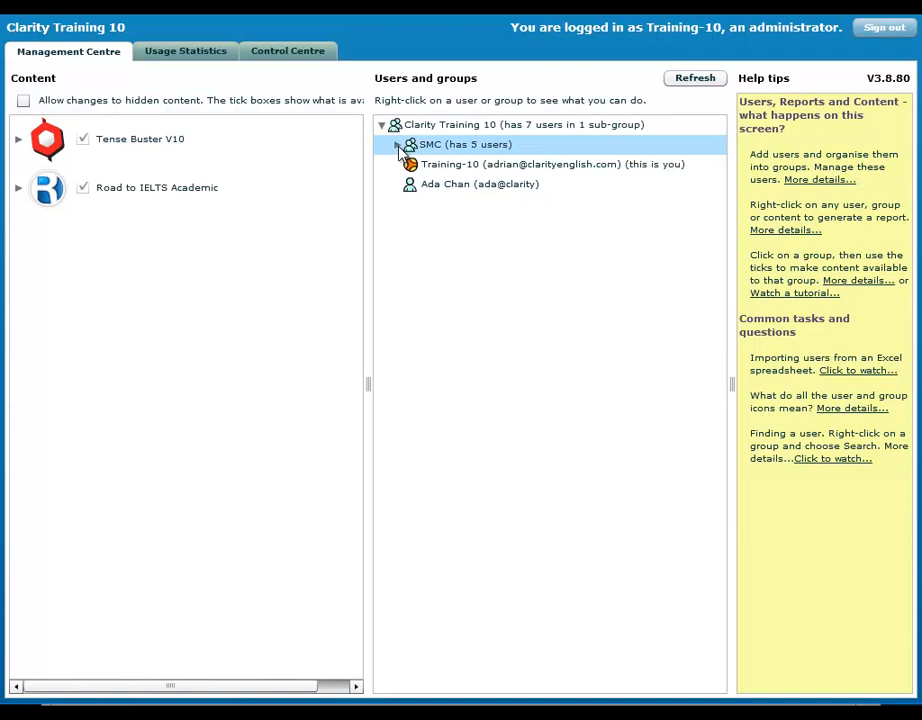
Add a teacher to the SMC group with their name, email and password, then sign out.
click(397, 145)
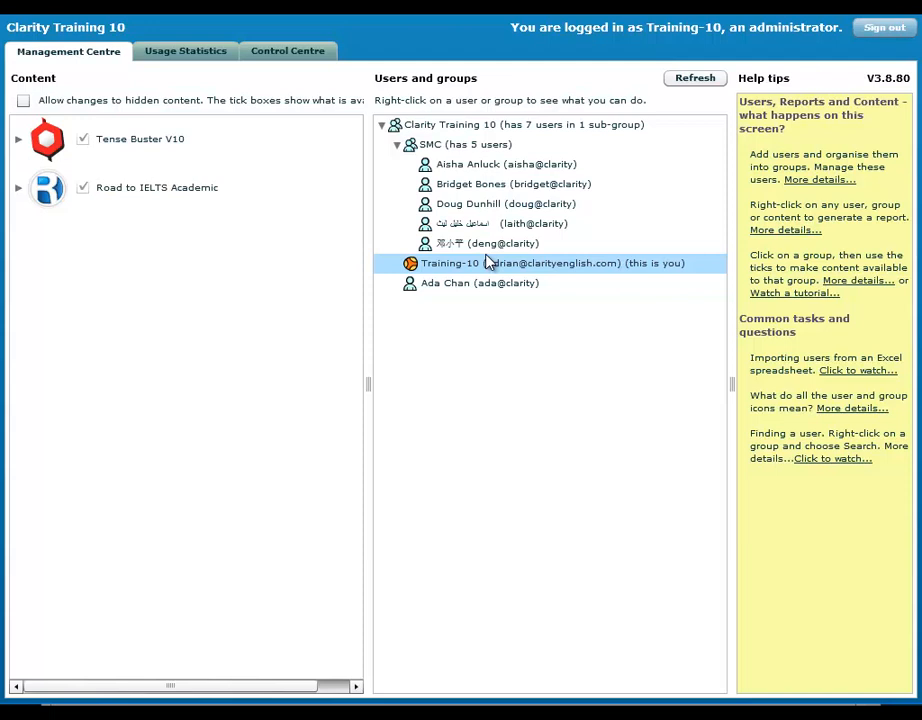
right_click(483, 151)
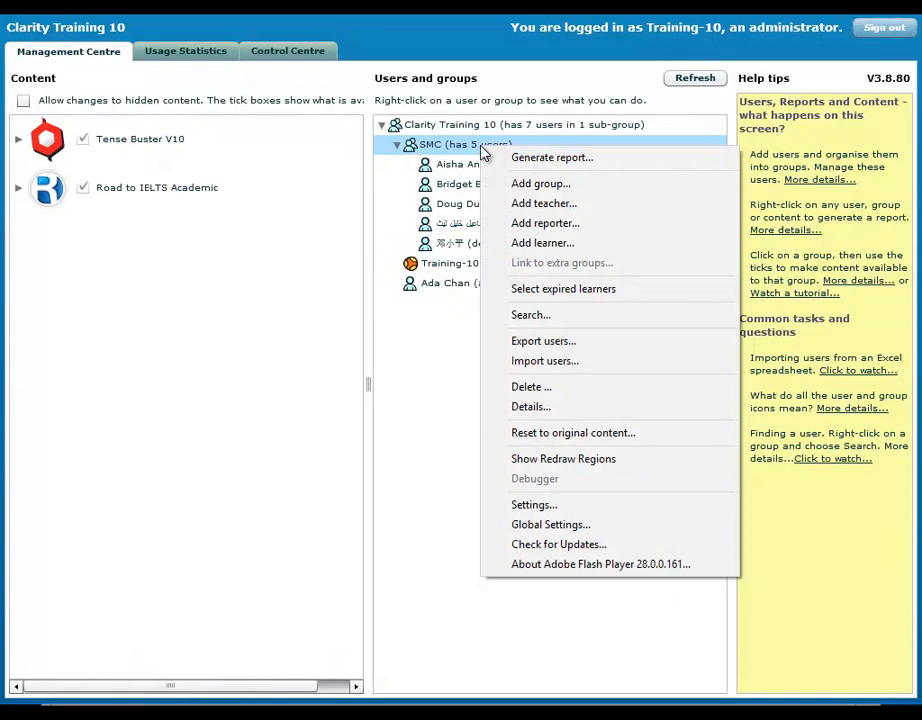
click(541, 212)
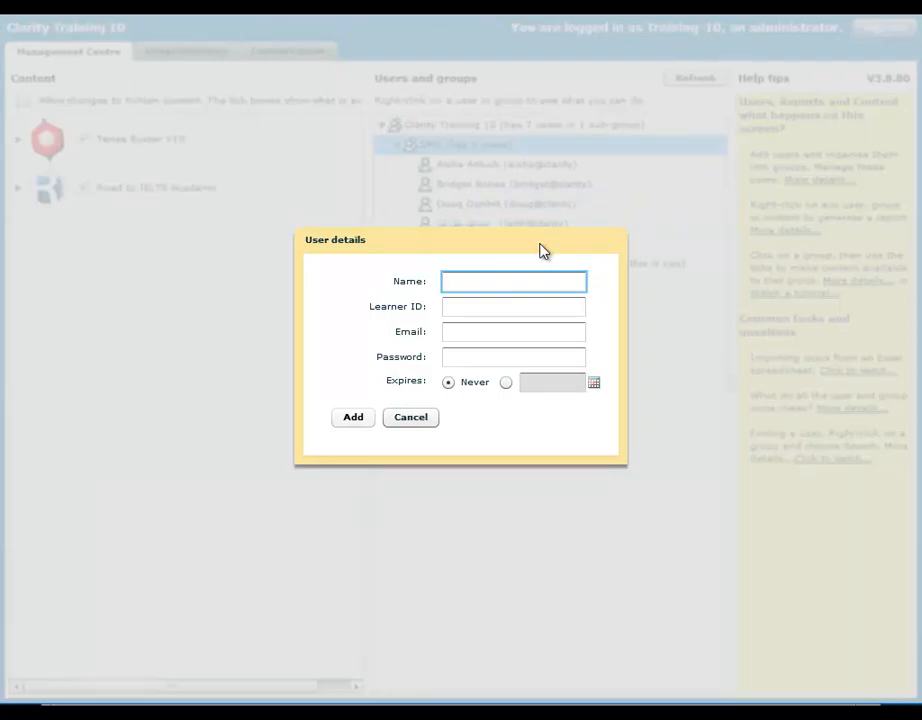
click(480, 269)
text(Ms Jones)
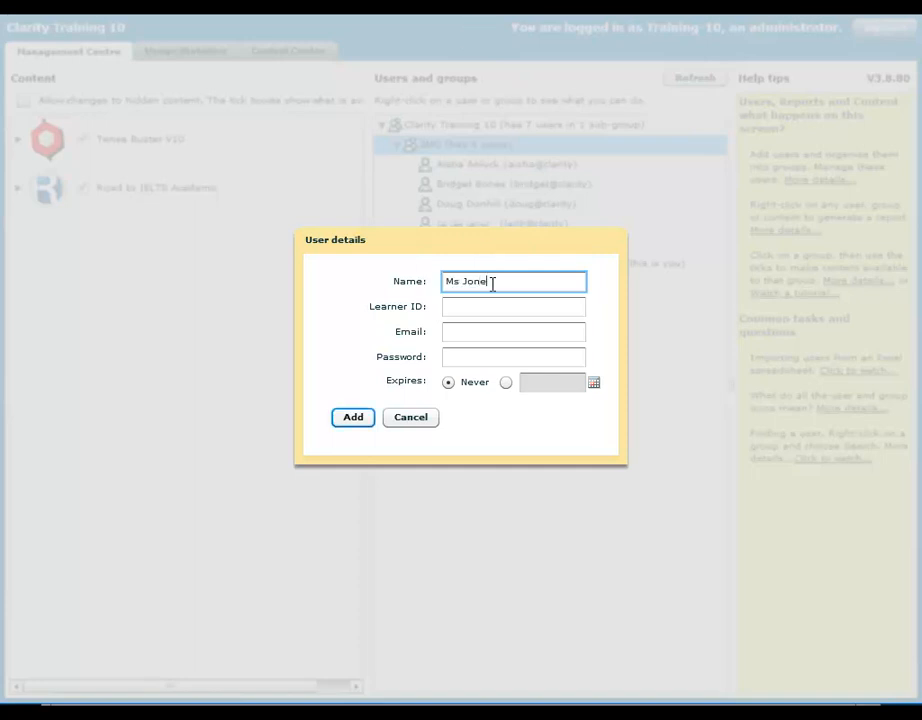
key(Tab)
key(Tab)
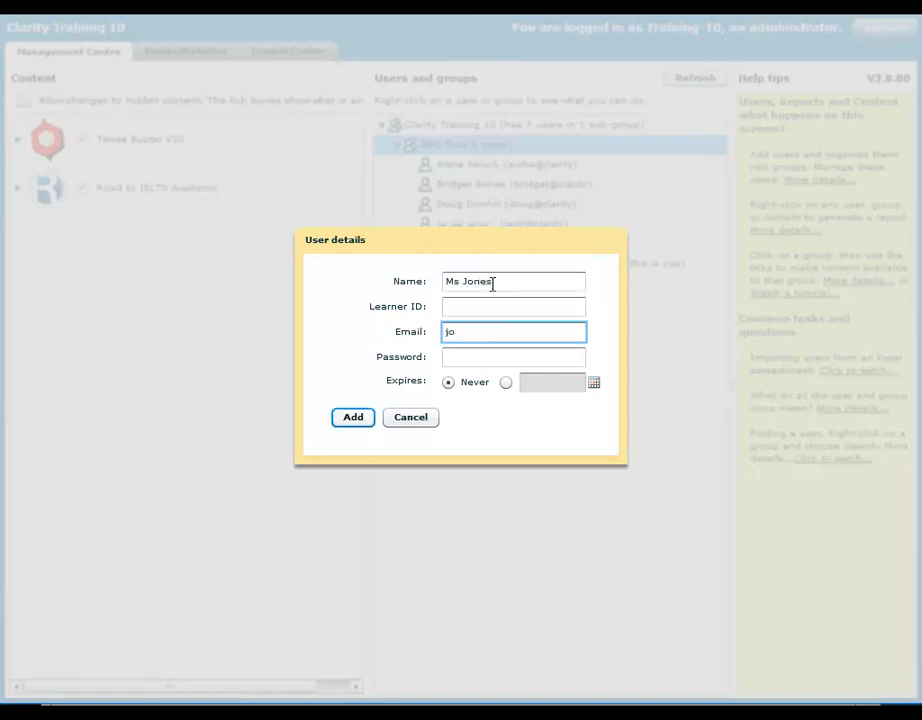
key(Tab)
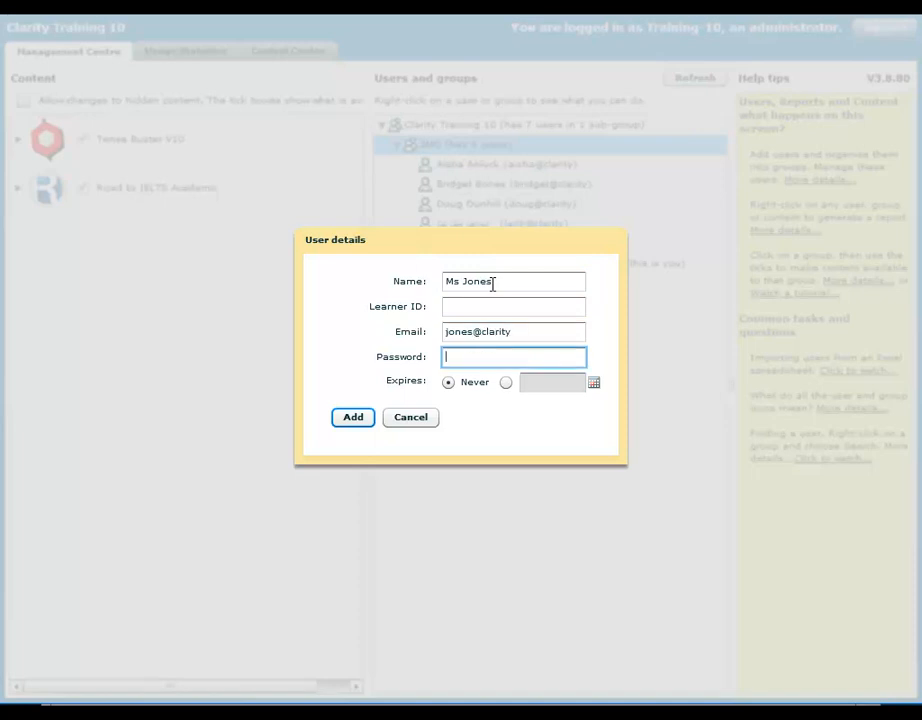
text(password)
click(352, 427)
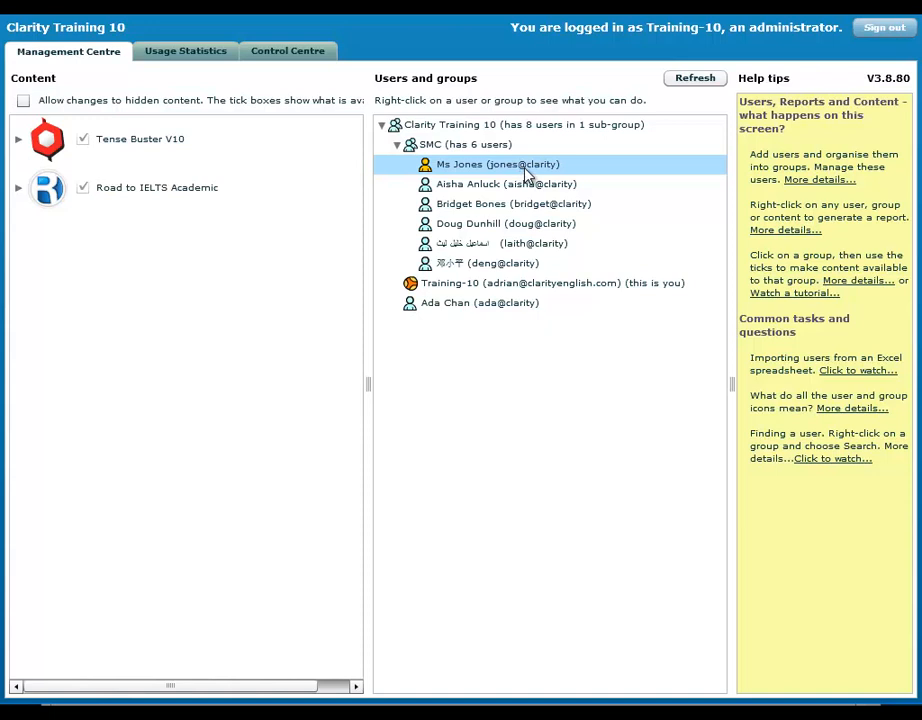
click(882, 29)
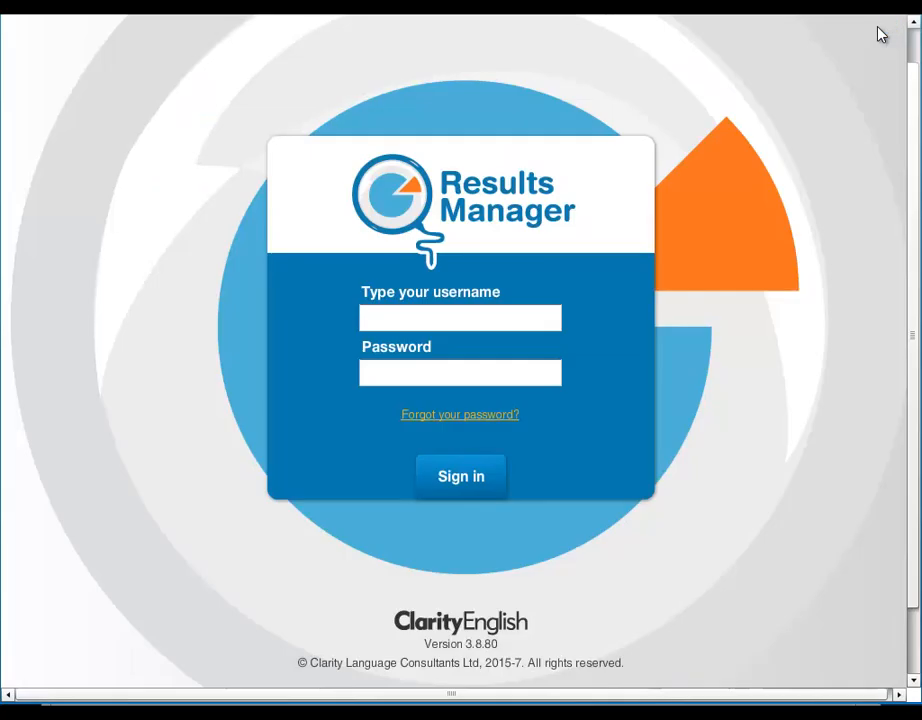
Sign in with the new teacher's username and password.
click(403, 316)
text(Ms Jone)
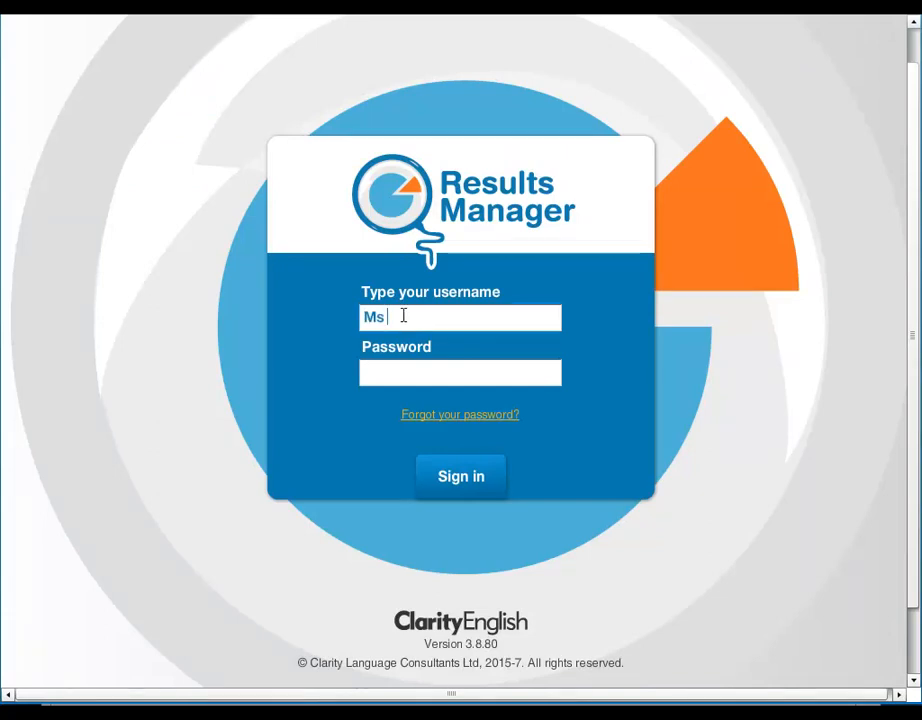
text(s)
key(Tab)
text(********)
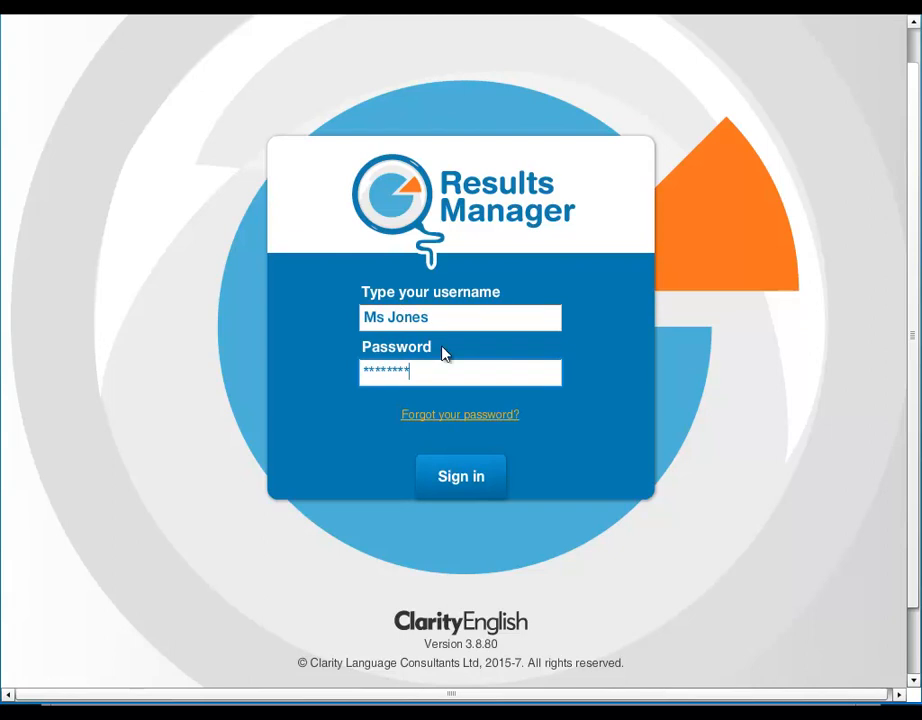
click(461, 478)
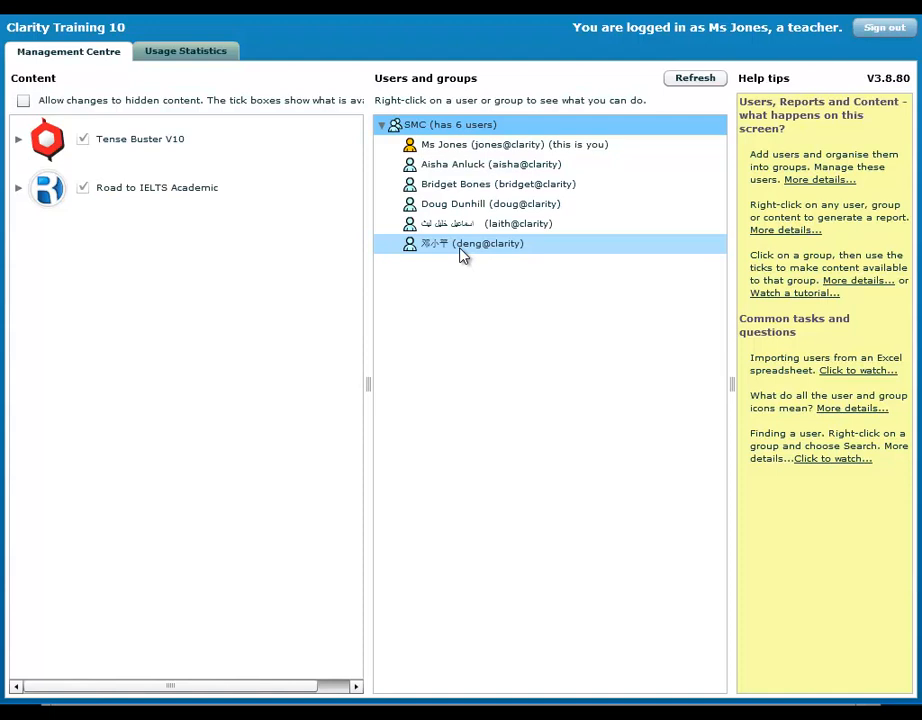
click(458, 125)
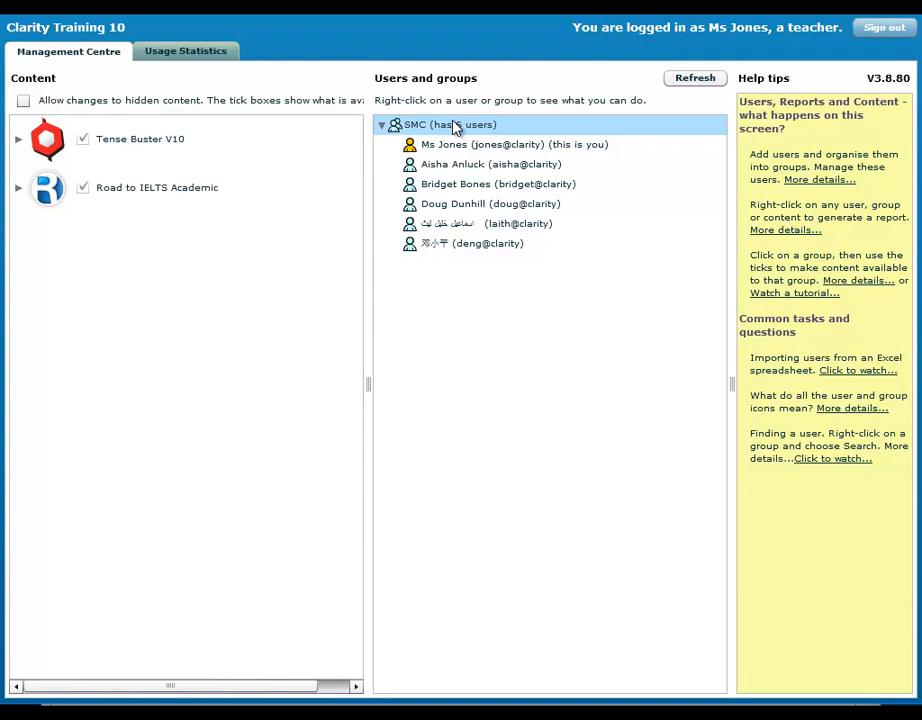
right_click(455, 126)
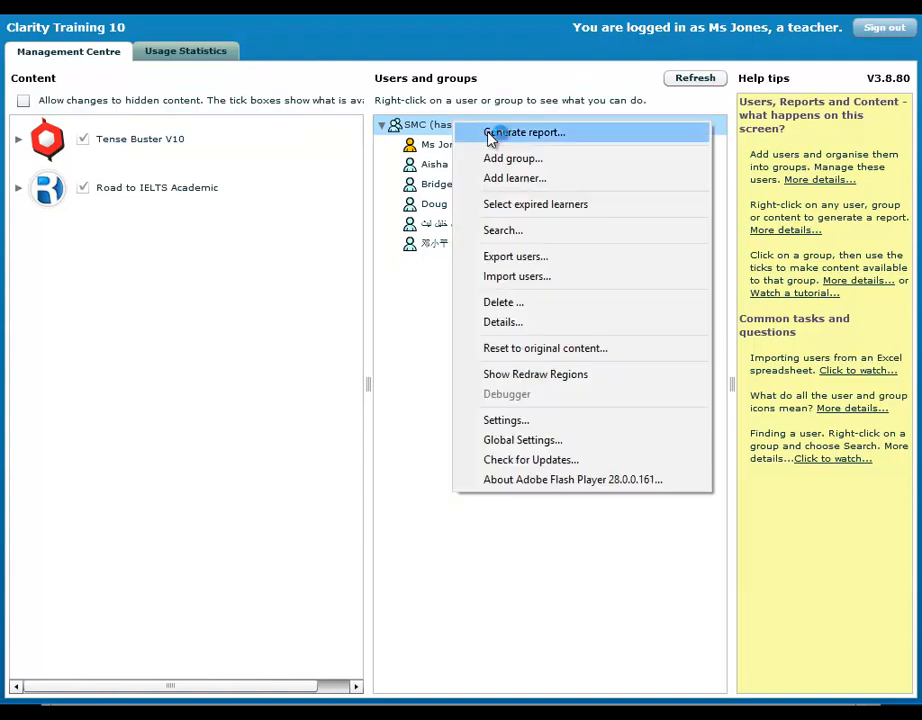
click(488, 136)
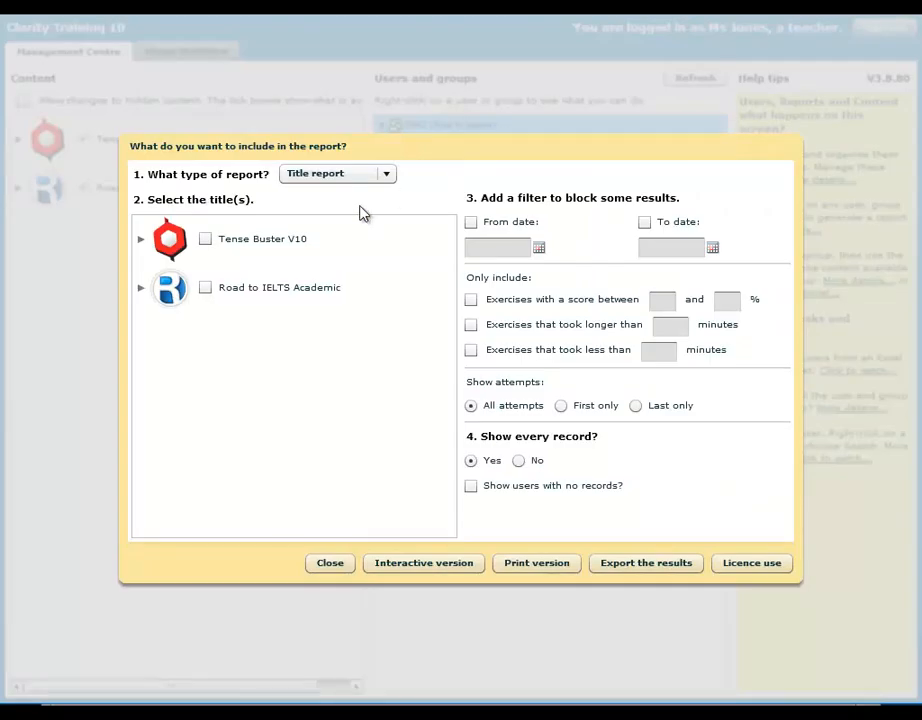
click(329, 178)
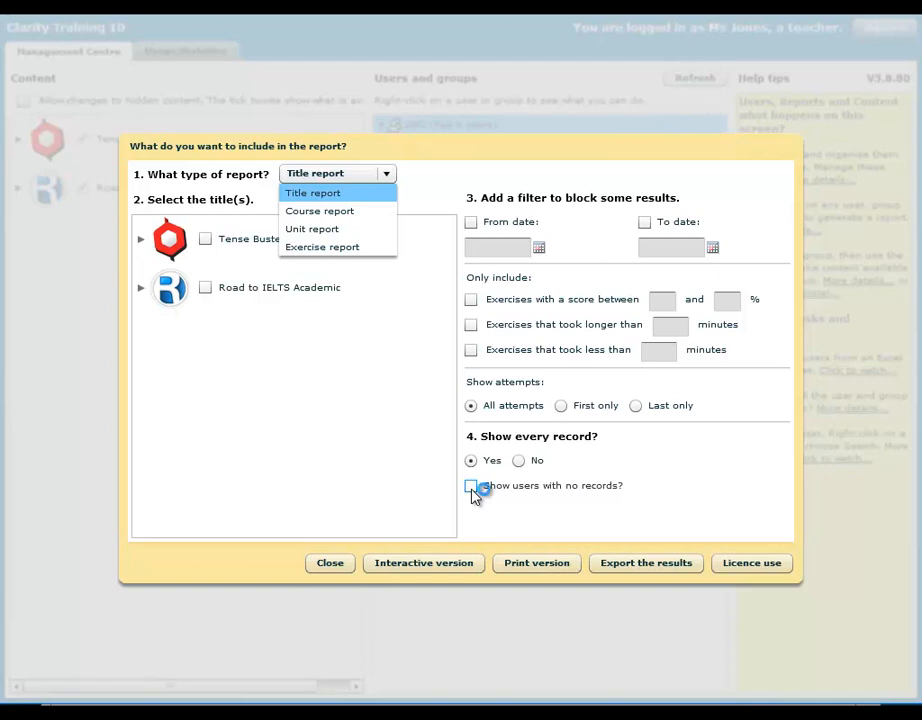
click(322, 568)
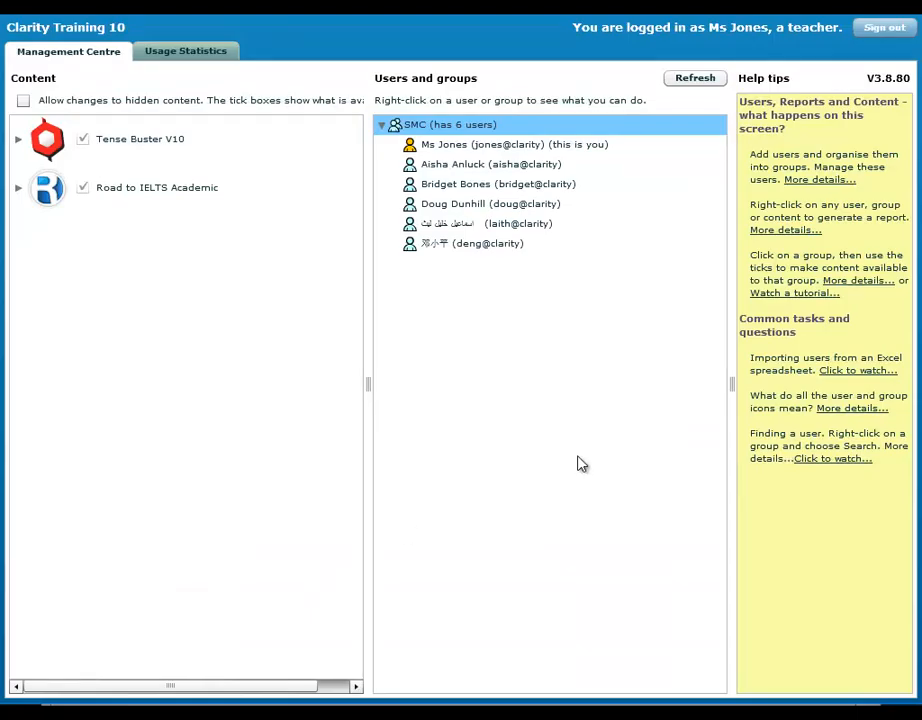
Sign out of the teacher session and sign back in with the administrator's username and password.
click(893, 29)
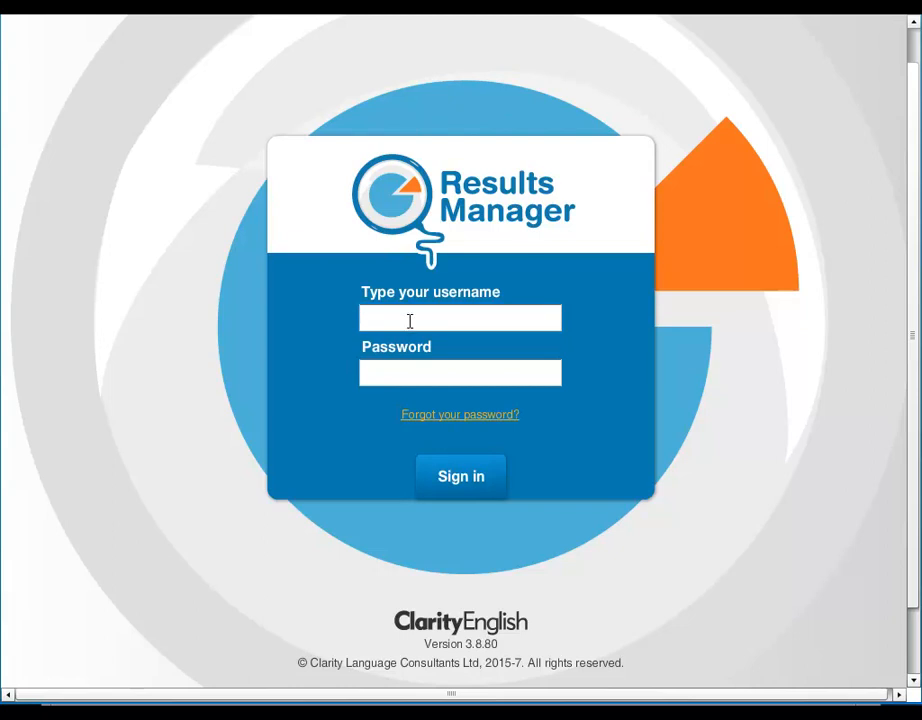
text(Training-10)
key(Tab)
text(********)
key(Return)
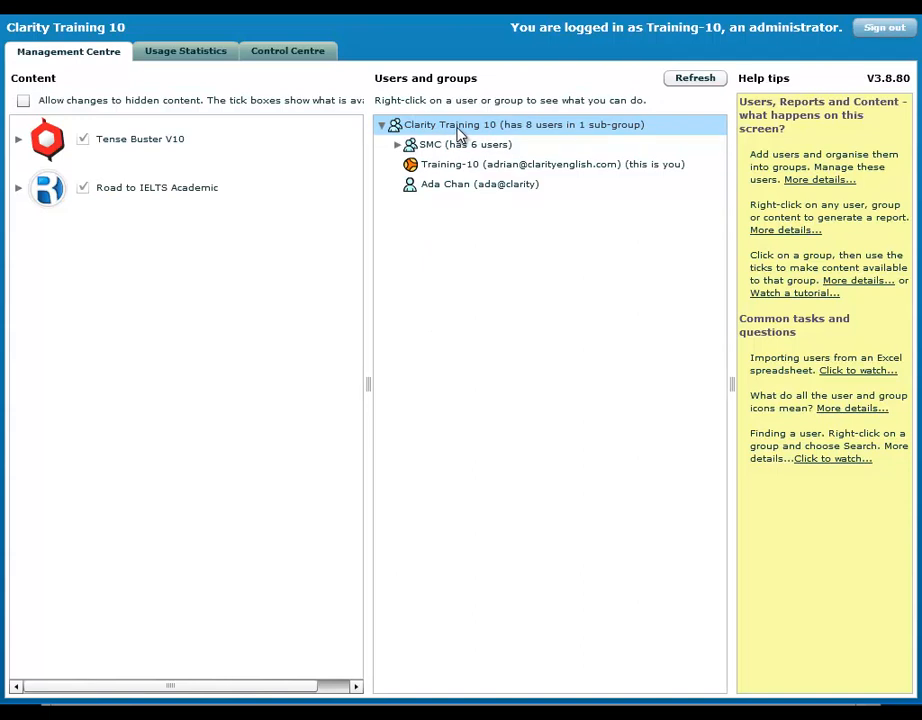
click(182, 58)
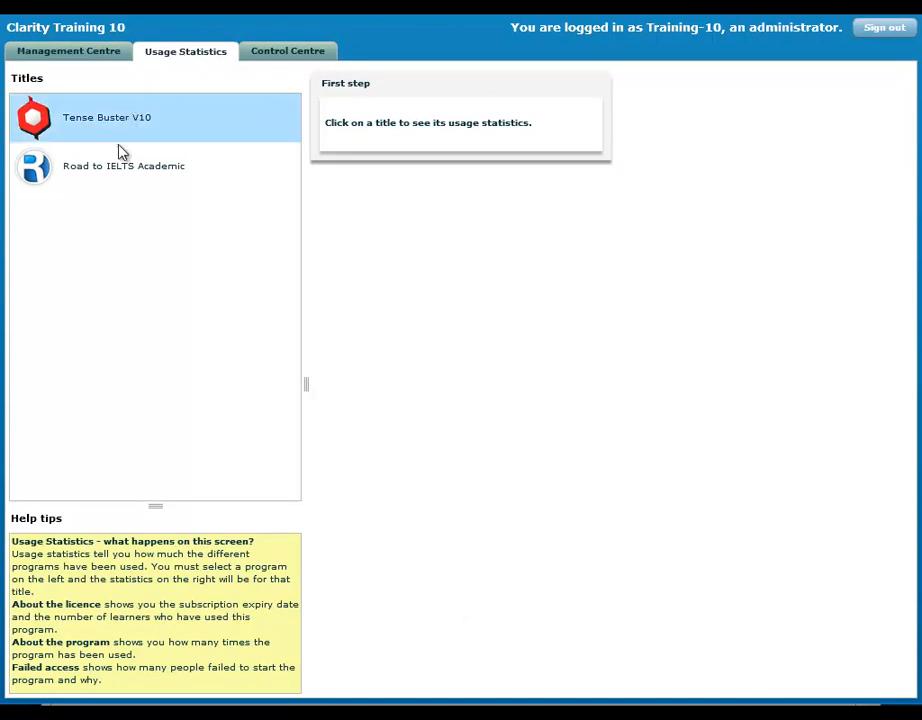
click(118, 170)
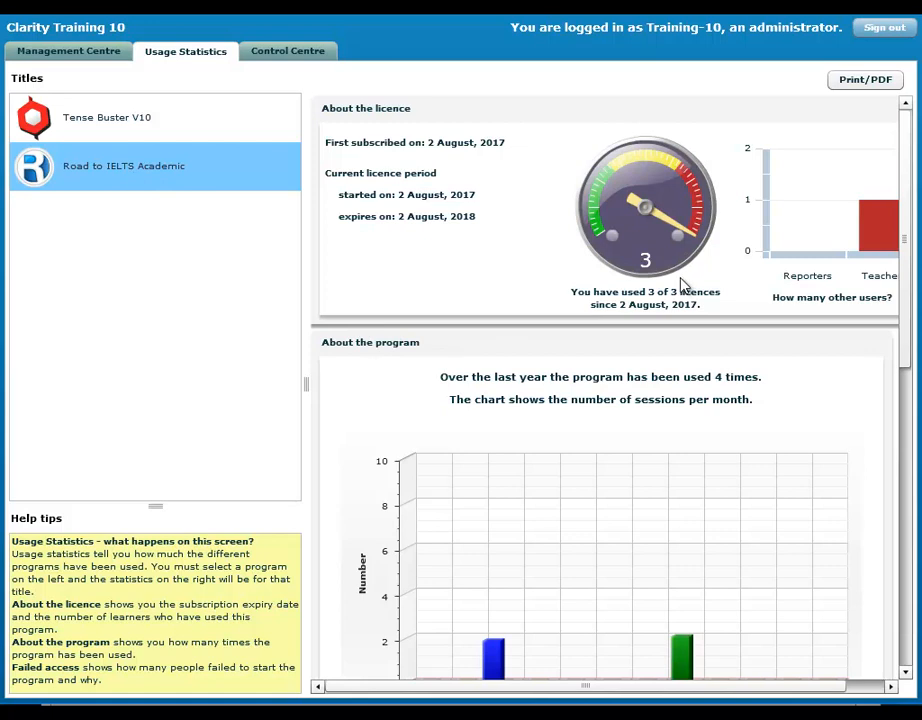
scroll(640, 296, down, 2)
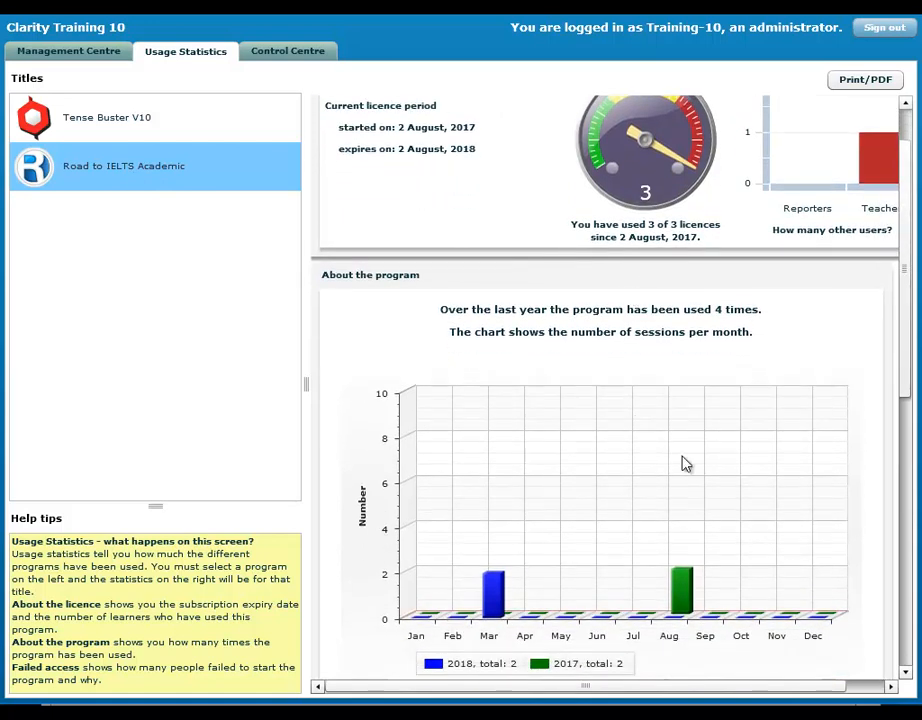
mouse_move(499, 605)
scroll(607, 517, down, 4)
scroll(607, 517, down, 8)
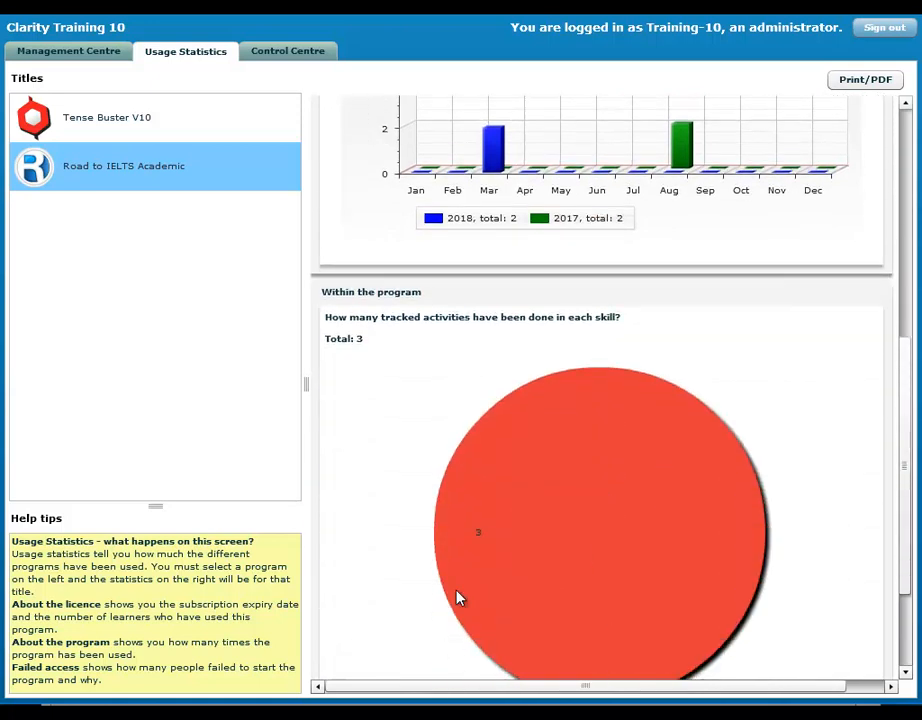
mouse_move(672, 535)
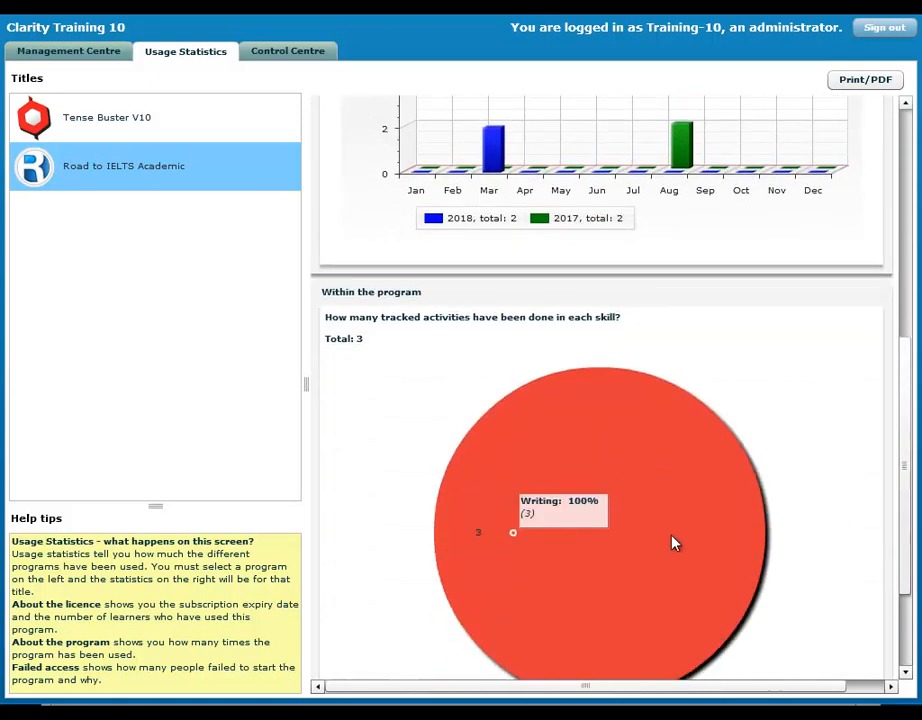
scroll(812, 453, up, 8)
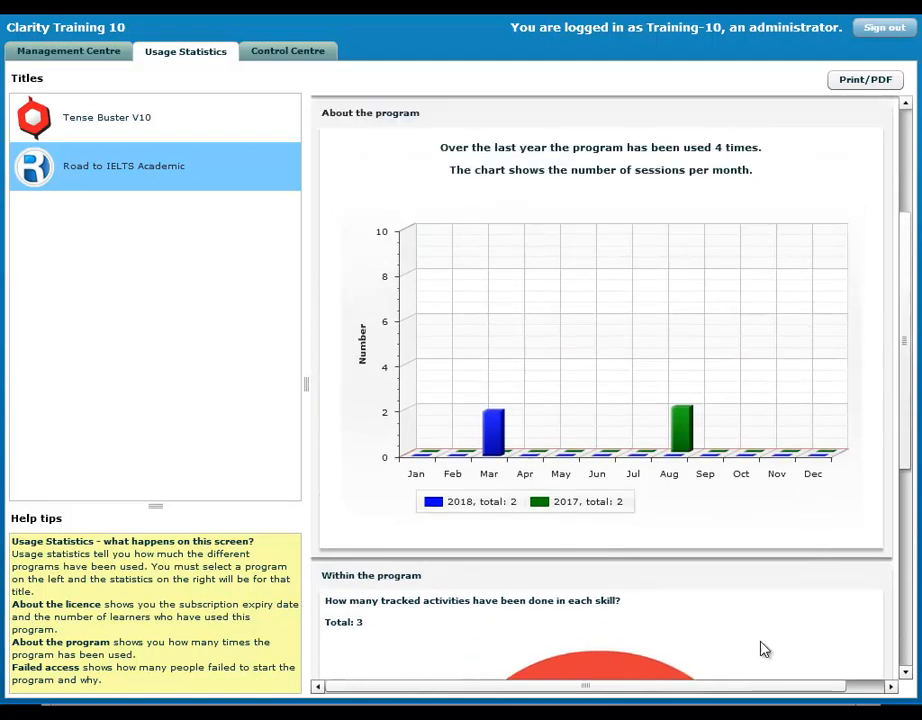
drag(910, 430, 911, 317)
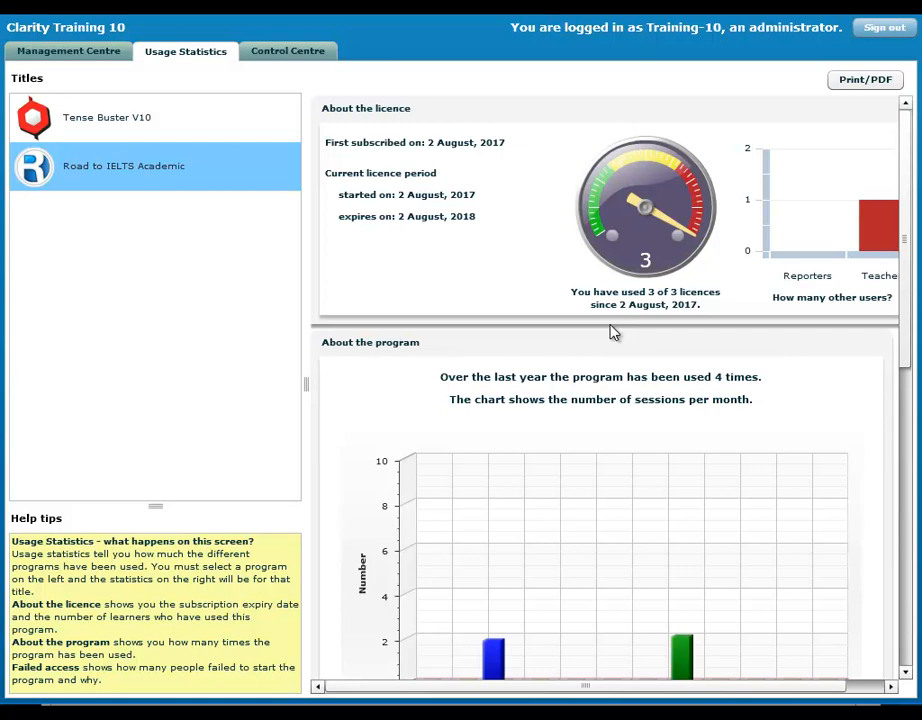
click(82, 55)
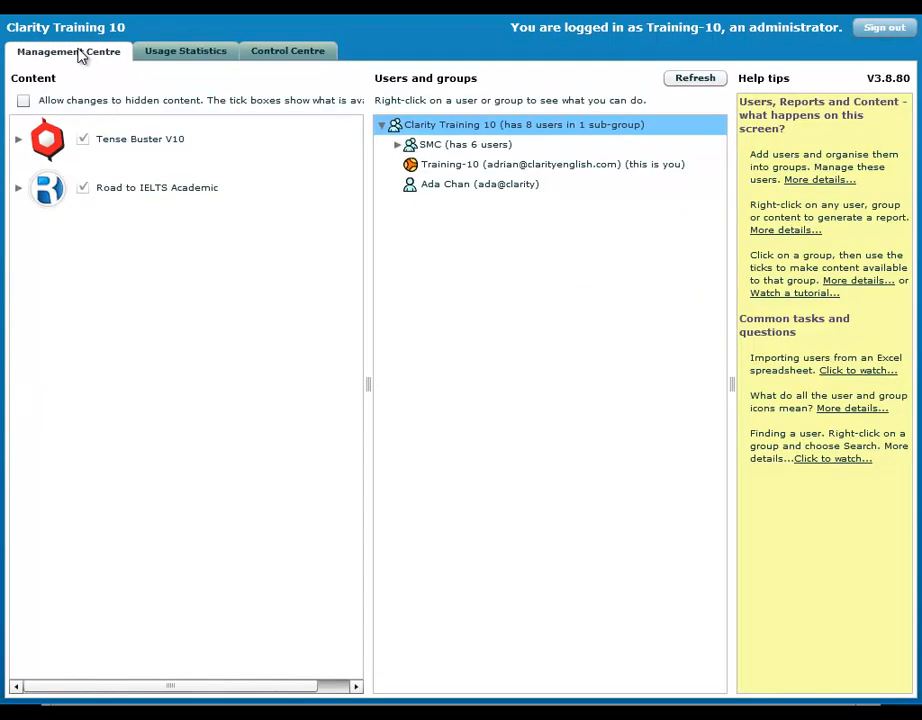
click(321, 58)
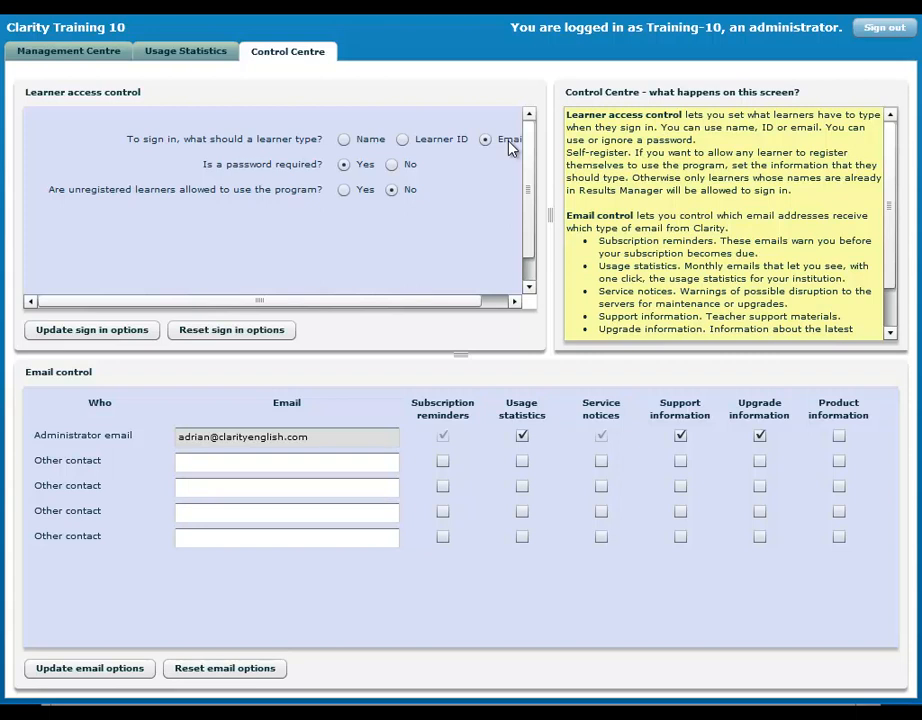
mouse_move(455, 300)
mouse_down()
mouse_move(486, 311)
mouse_move(449, 309)
mouse_up()
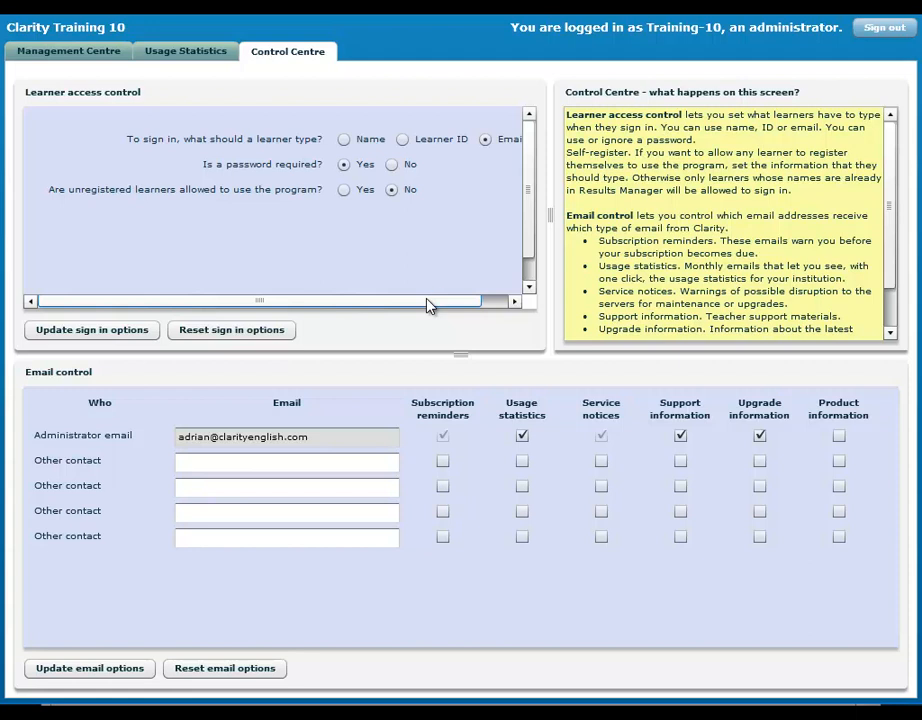
click(82, 56)
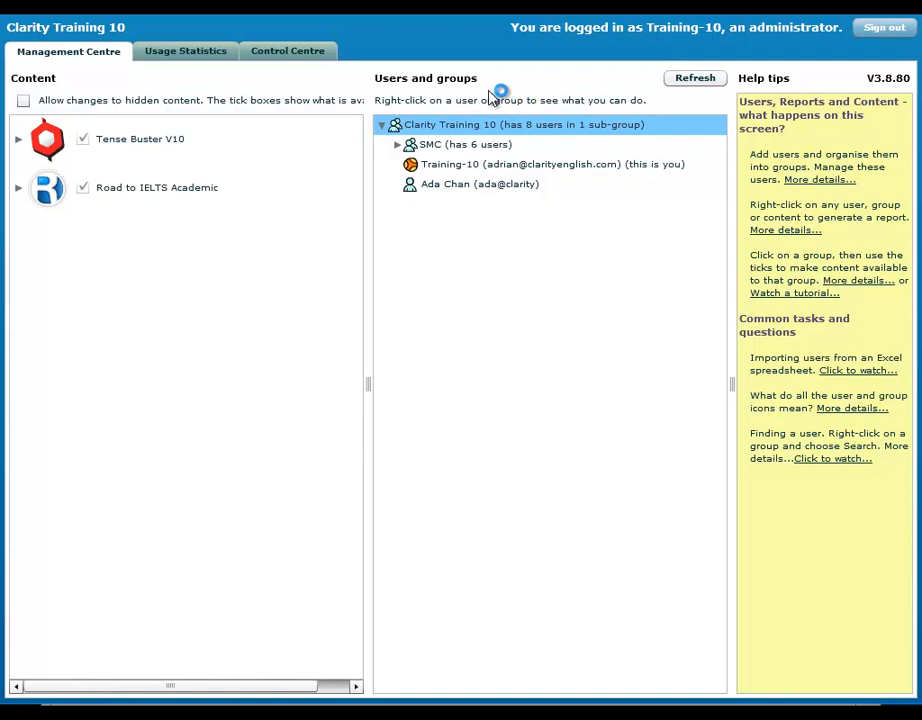
Expand and select the SMC group, then tick Allow changes to hidden content.
click(398, 145)
click(449, 148)
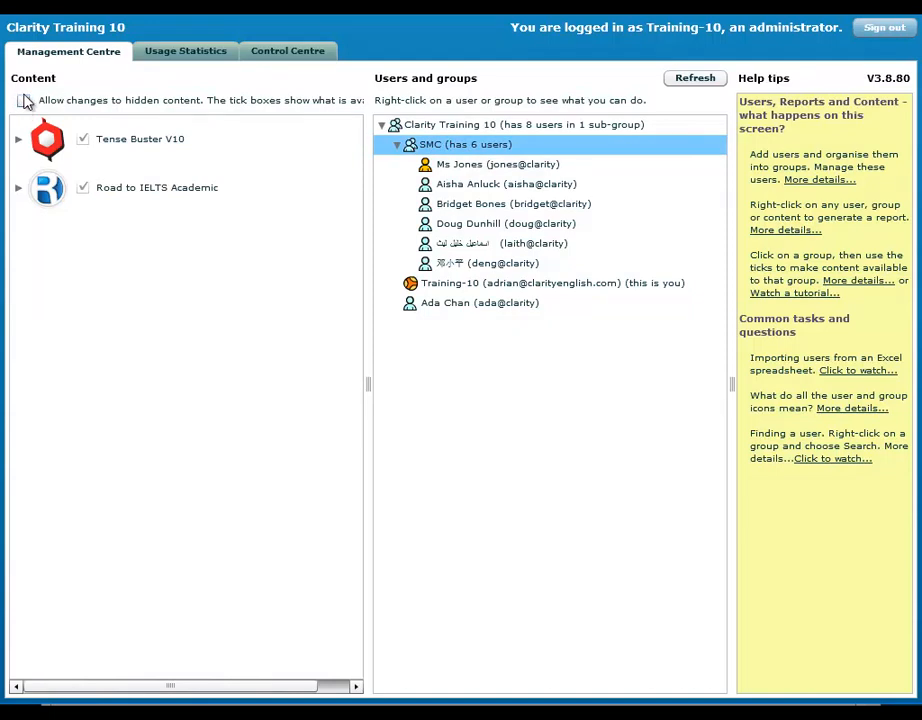
click(23, 101)
Limit SMC's Road to IELTS Academic to Advice and tutorials and Practice zone, then disable hidden-content changes.
click(48, 188)
click(18, 189)
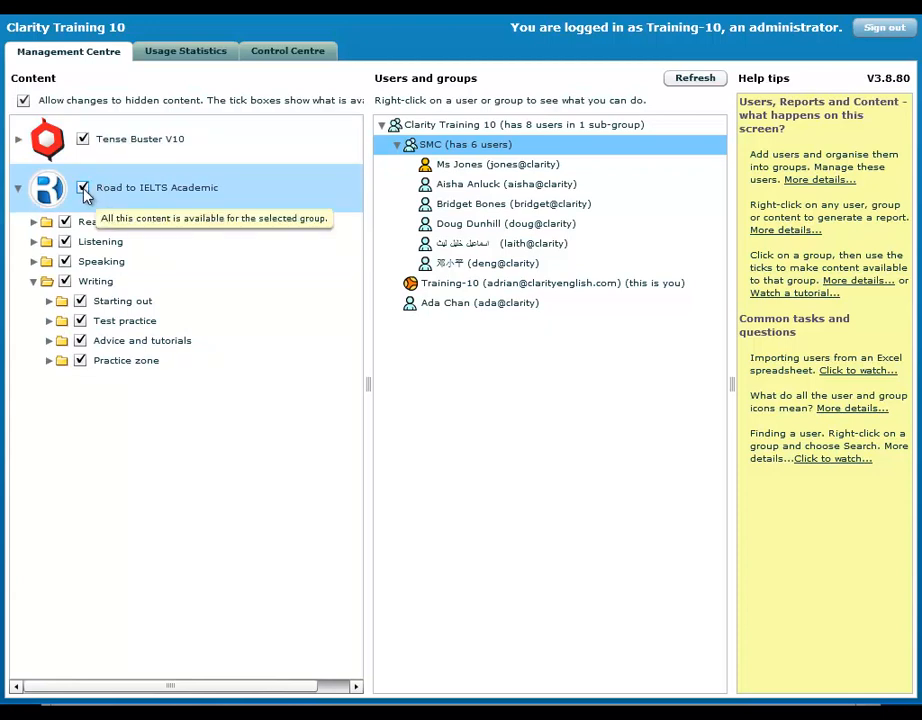
click(83, 189)
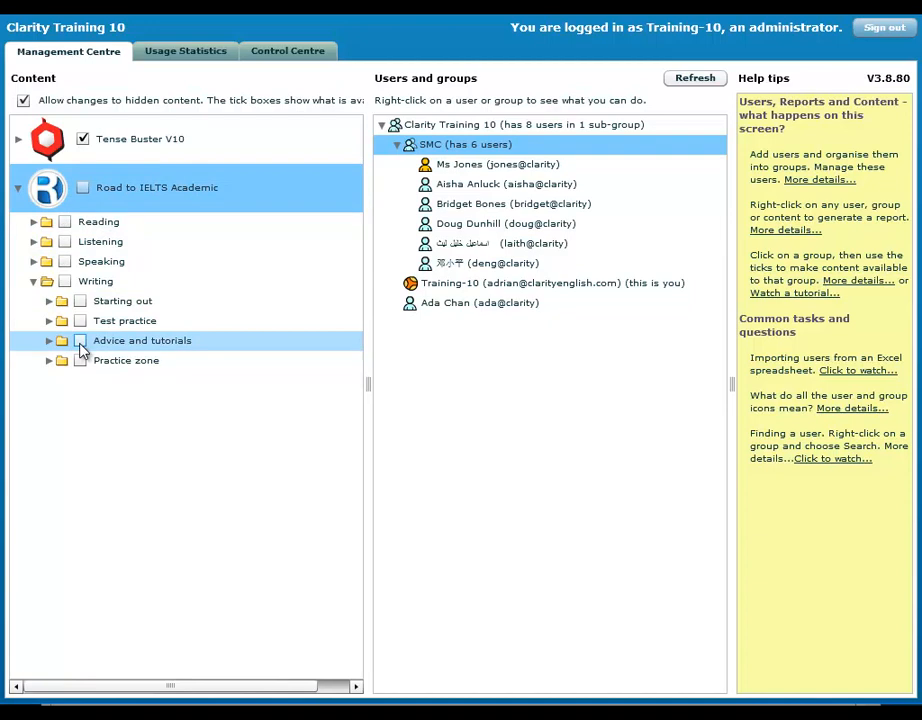
click(81, 342)
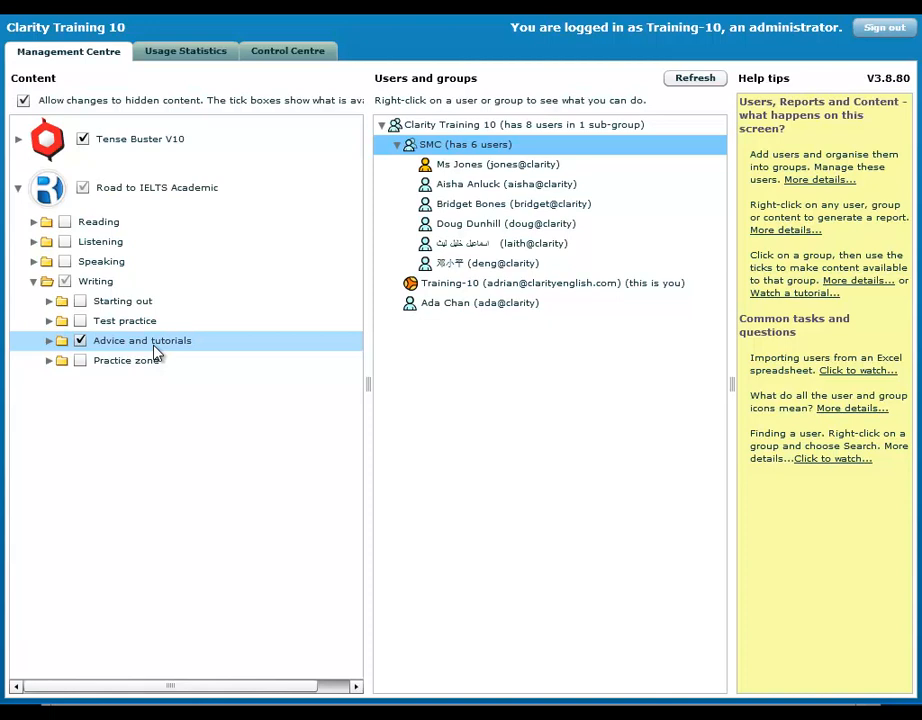
click(76, 362)
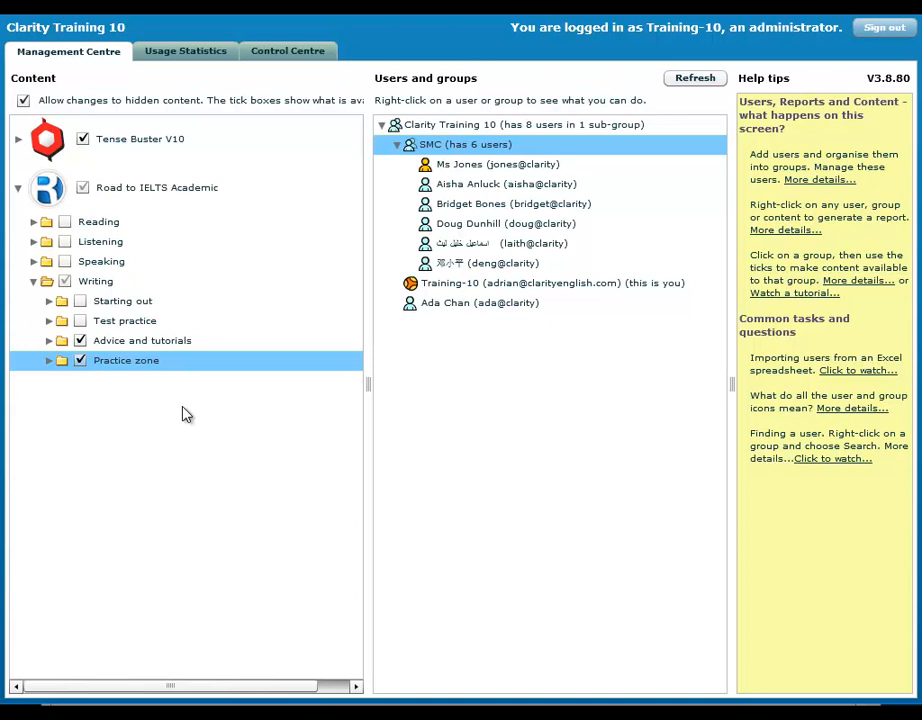
click(23, 102)
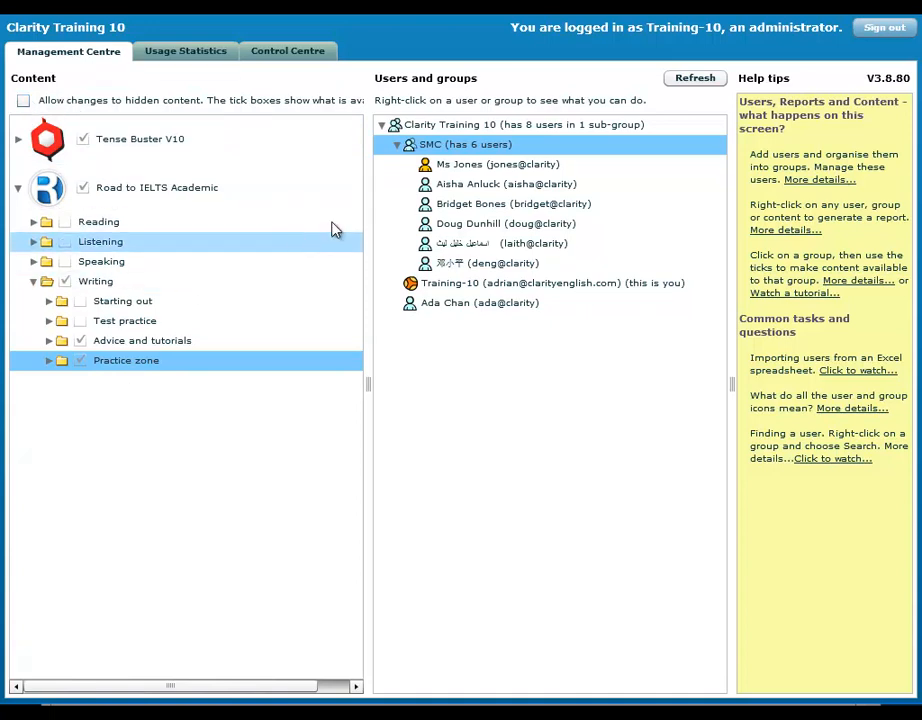
click(512, 148)
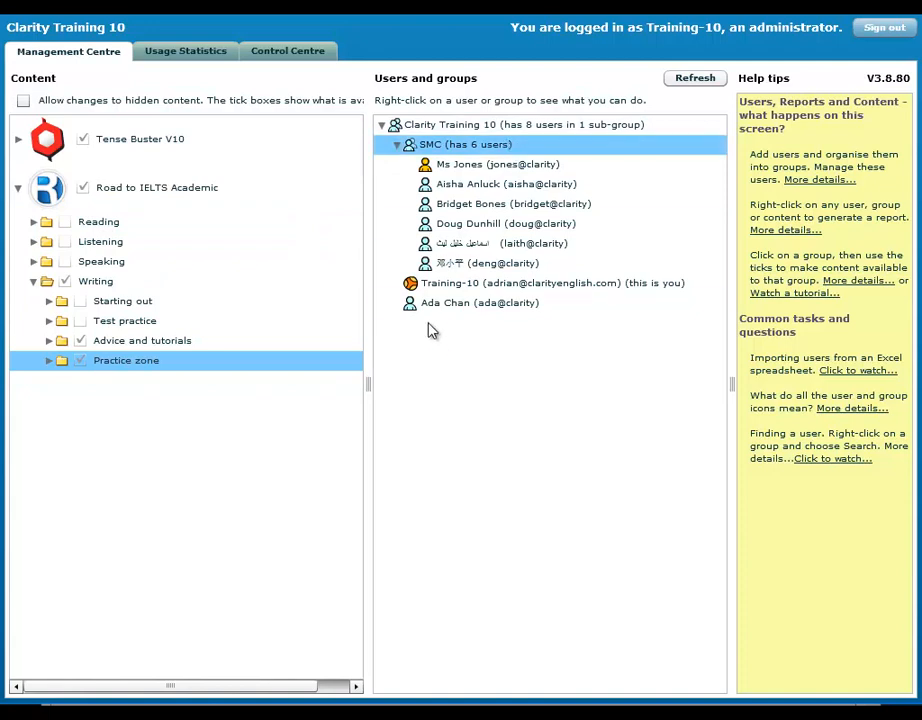